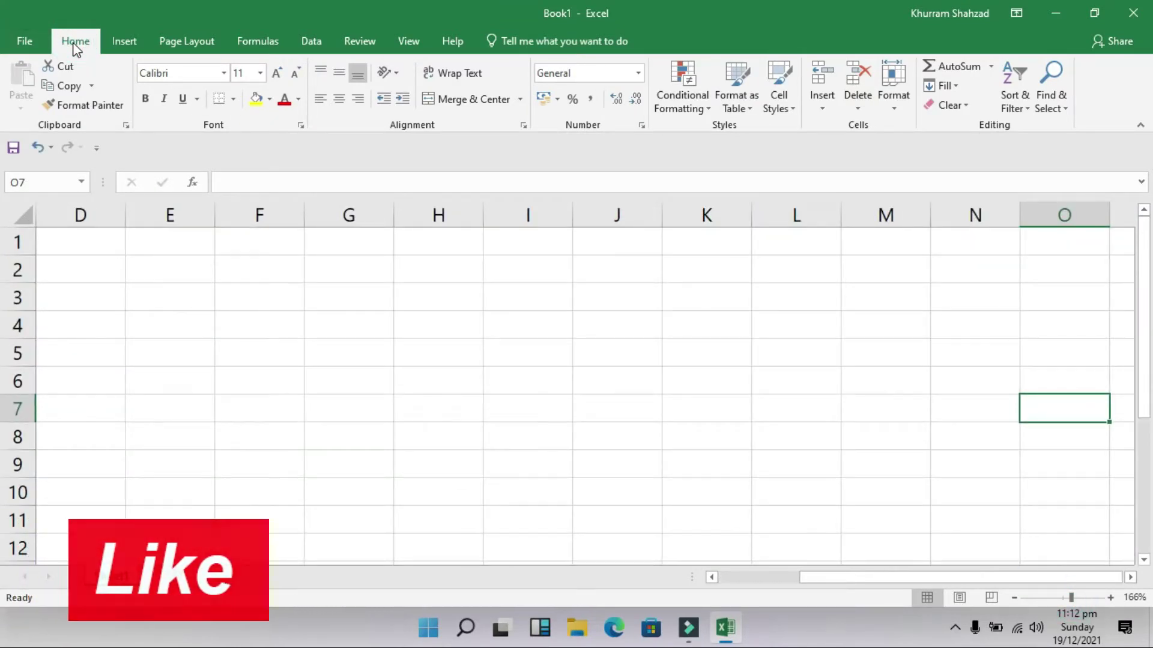
Select H5, move up to H1, then start and cancel a Format Painter copy
left_click(396, 345)
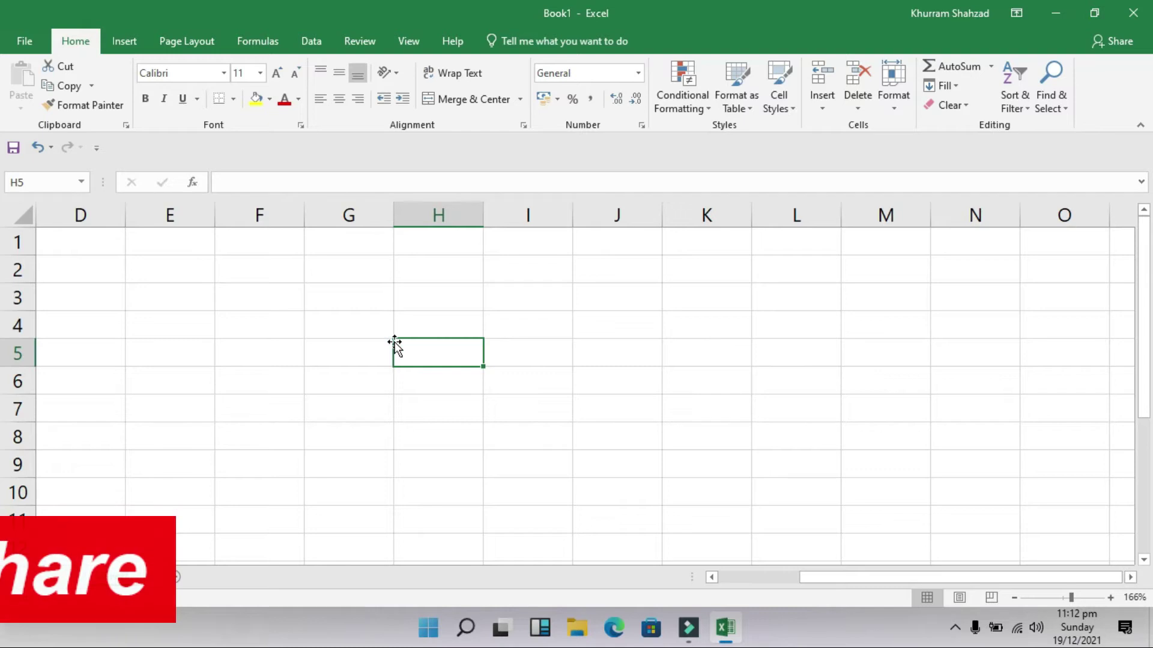
key("Up")
key("Up")
key("Up")
key("Up")
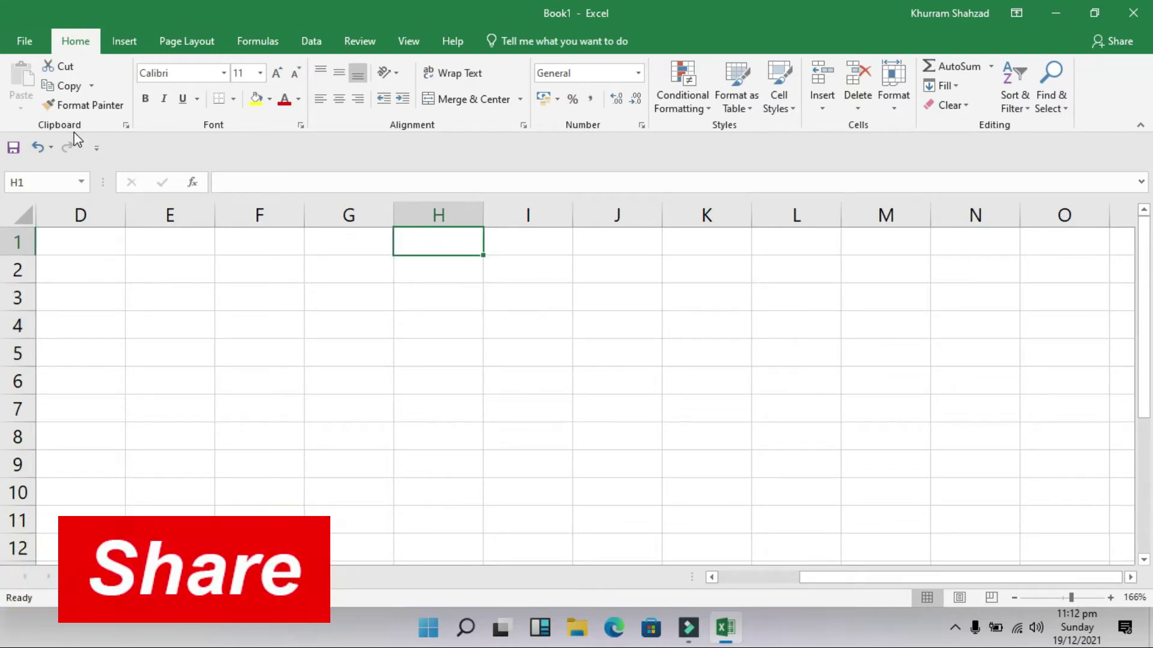
left_click(90, 107)
key("Escape")
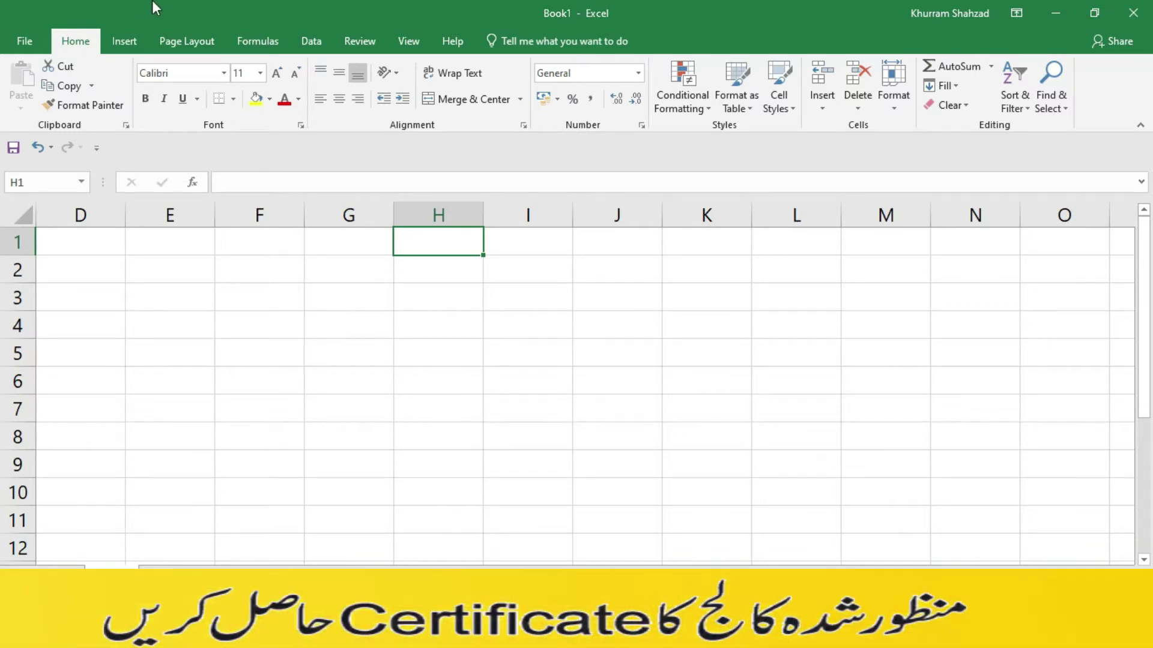
Enter ABC in cell G2 and reselect G2
left_click(327, 273)
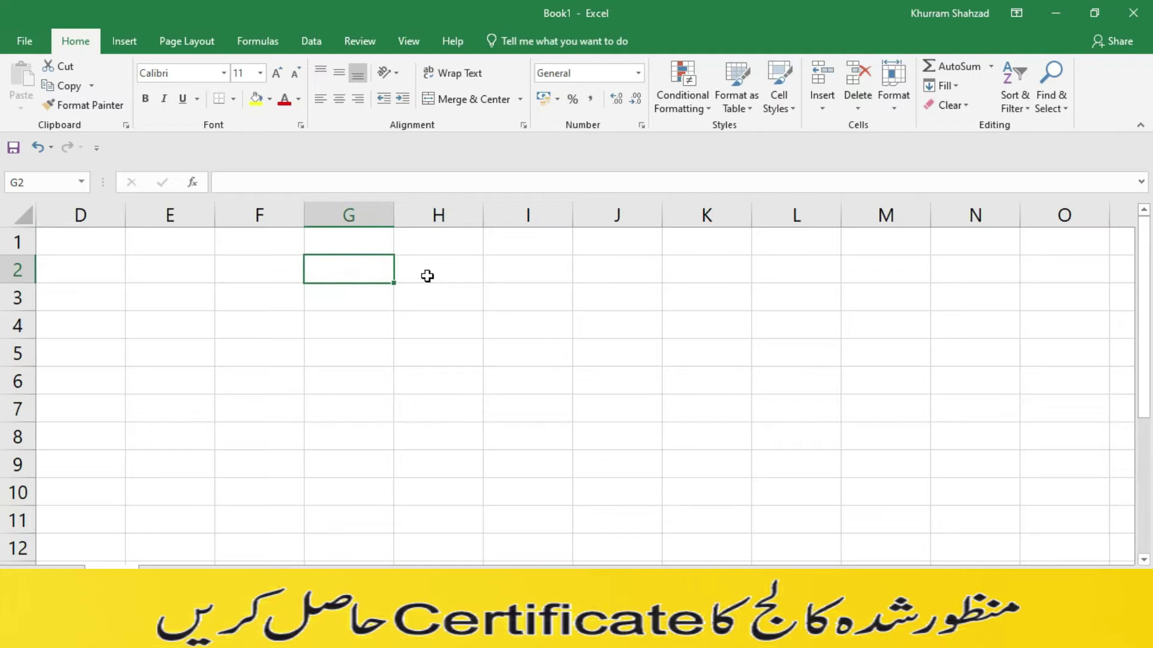
type("ABC")
key("Return")
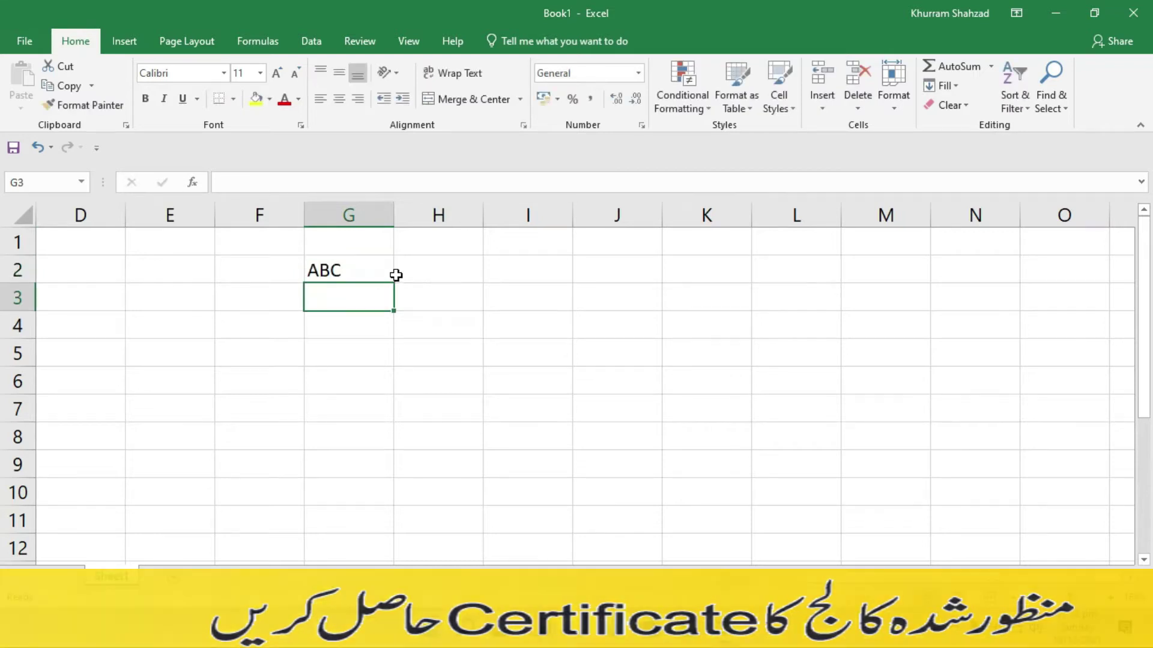
left_click(375, 272)
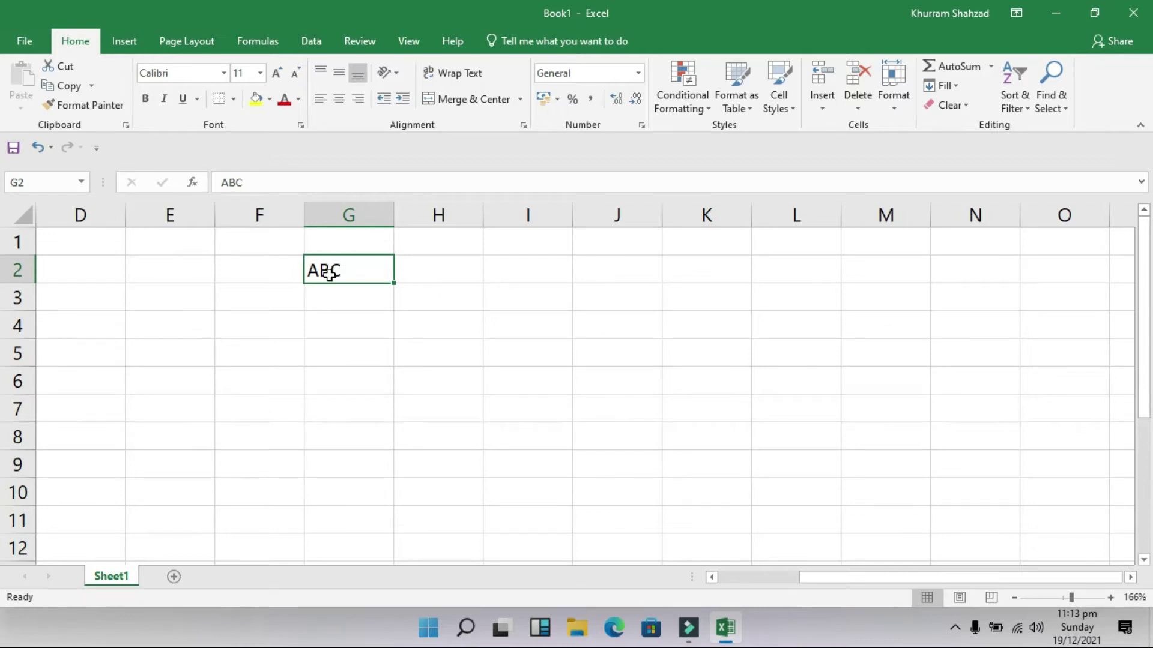
Copy G2's ABC and paste it into K4, H6 and L6
left_click(60, 87)
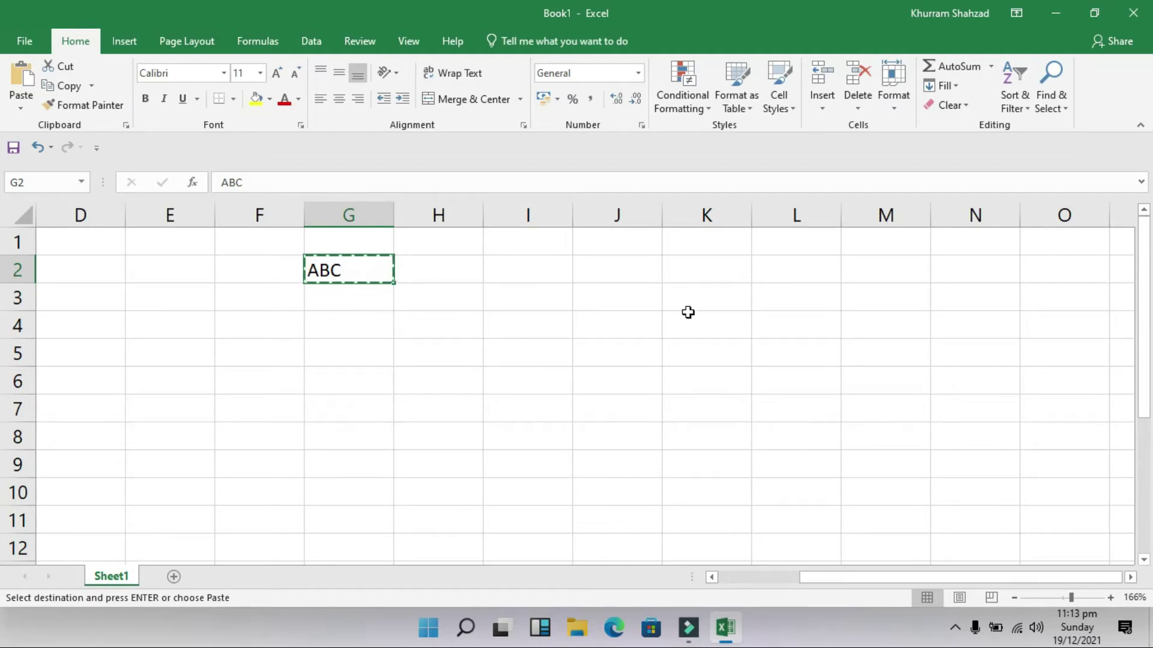
left_click(708, 314)
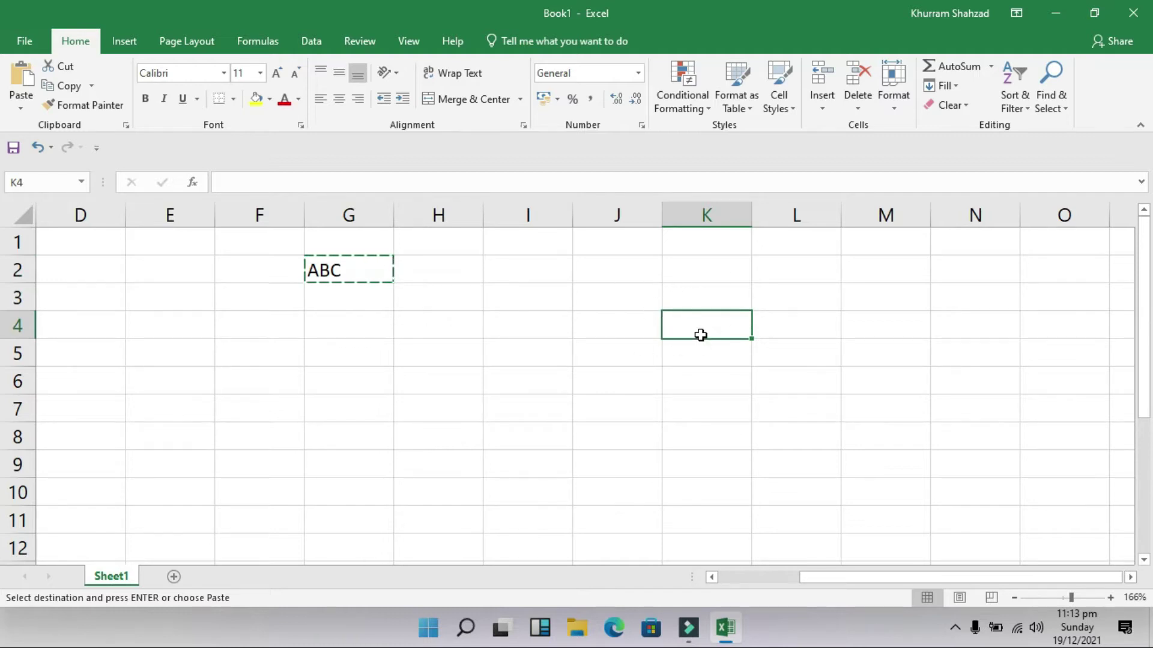
left_click(24, 78)
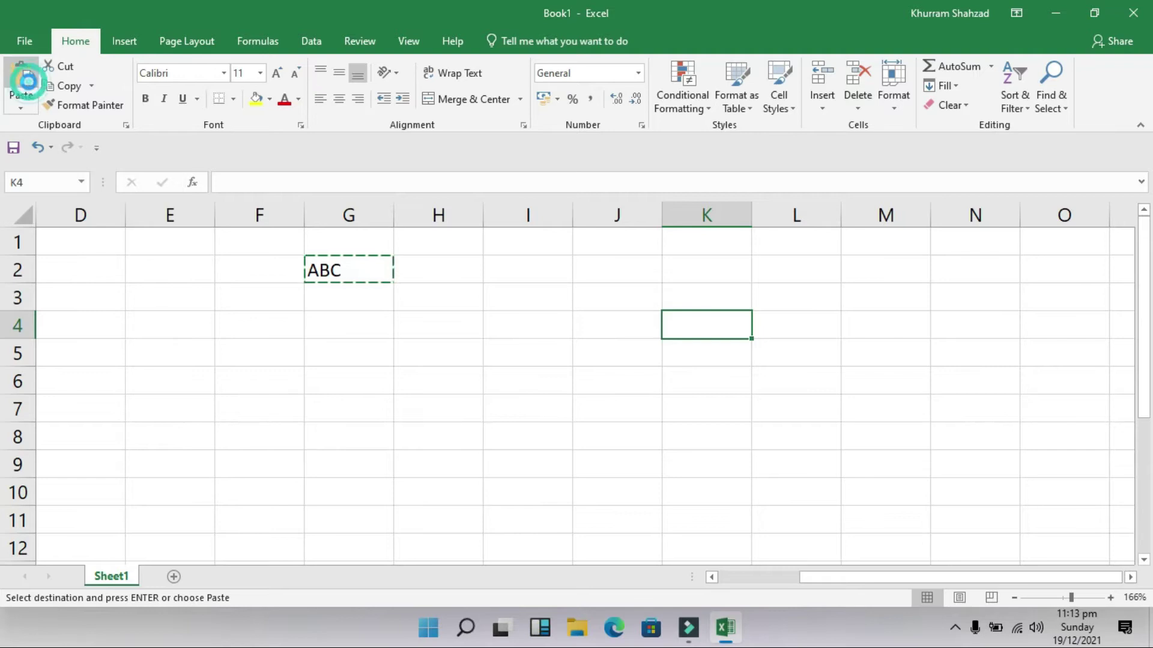
left_click(435, 385)
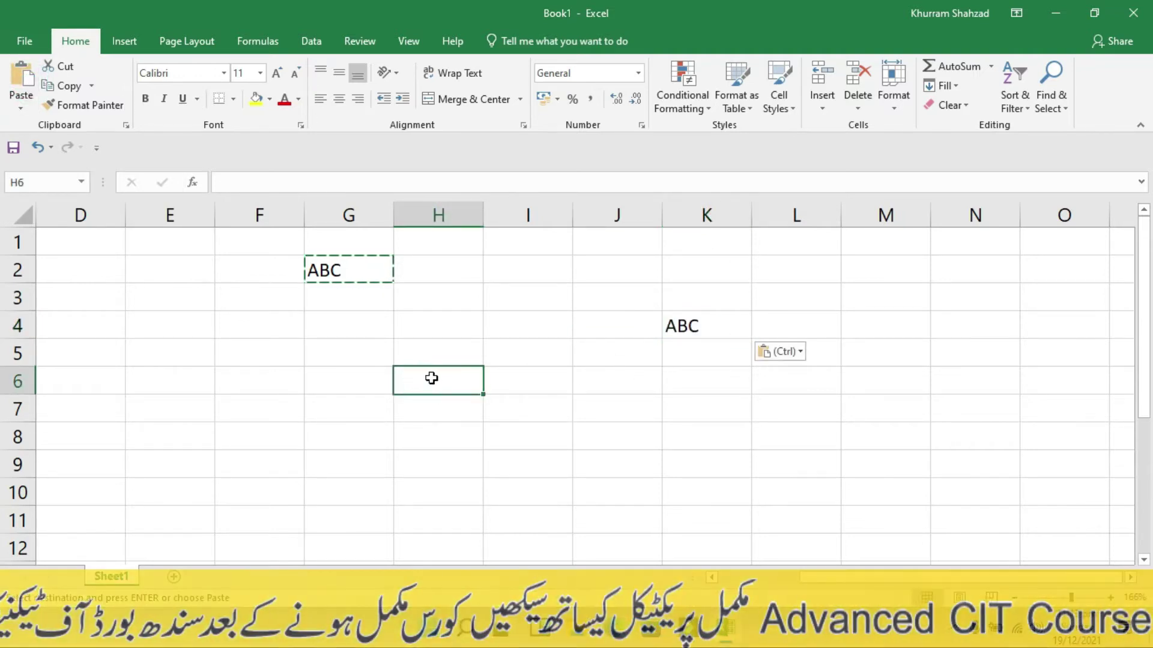
type("ABC")
key("ctrl")
key("Escape")
left_click(791, 381)
type("ABC")
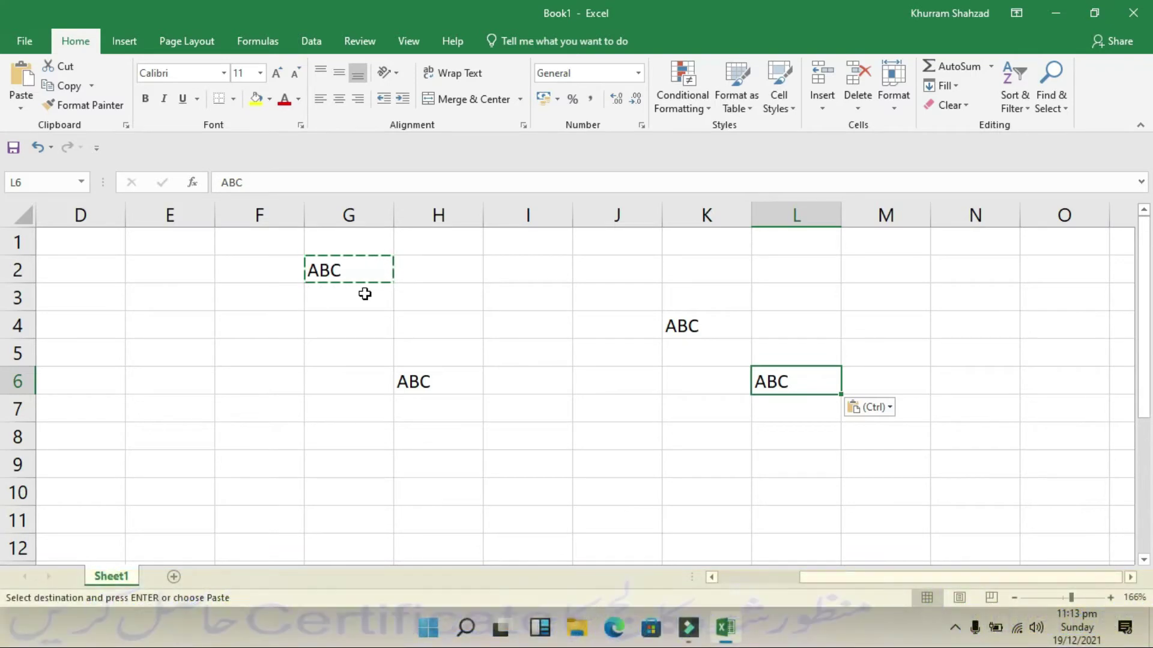
Multi-select E3:E10, J8, J3, M2, N7, N9, M10, K10, I11, H10 and G5:G10
left_click_drag(154, 297, 175, 491)
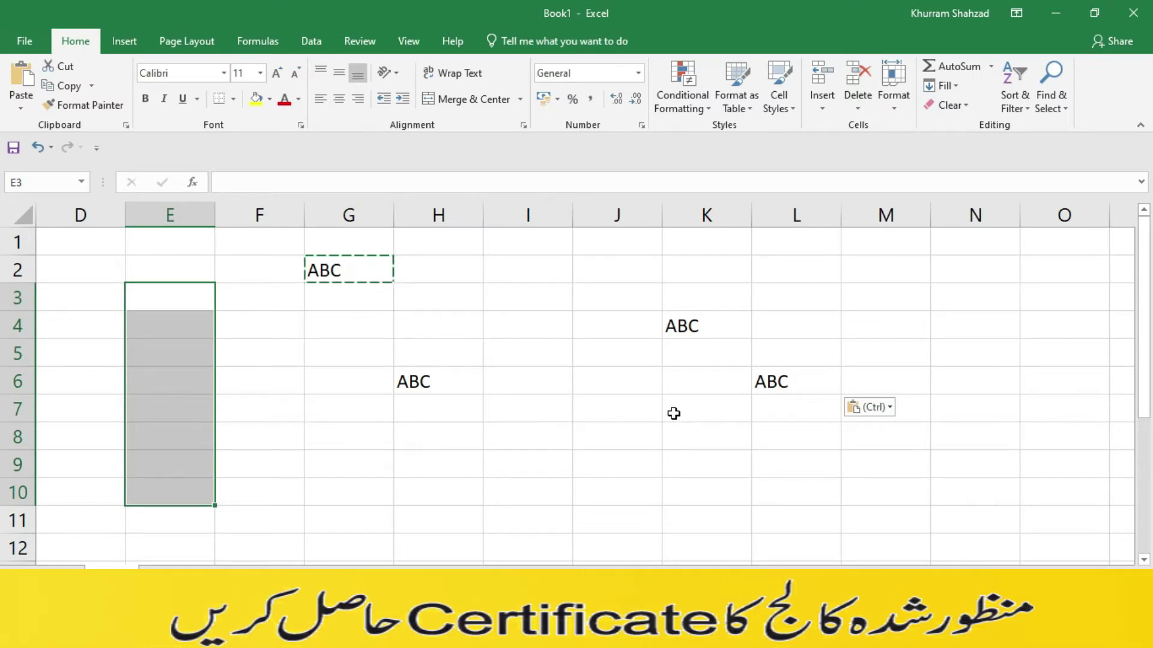
left_click(602, 433, "ctrl")
left_click(579, 301, "ctrl")
left_click(927, 263, "ctrl")
left_click(1003, 411, "ctrl")
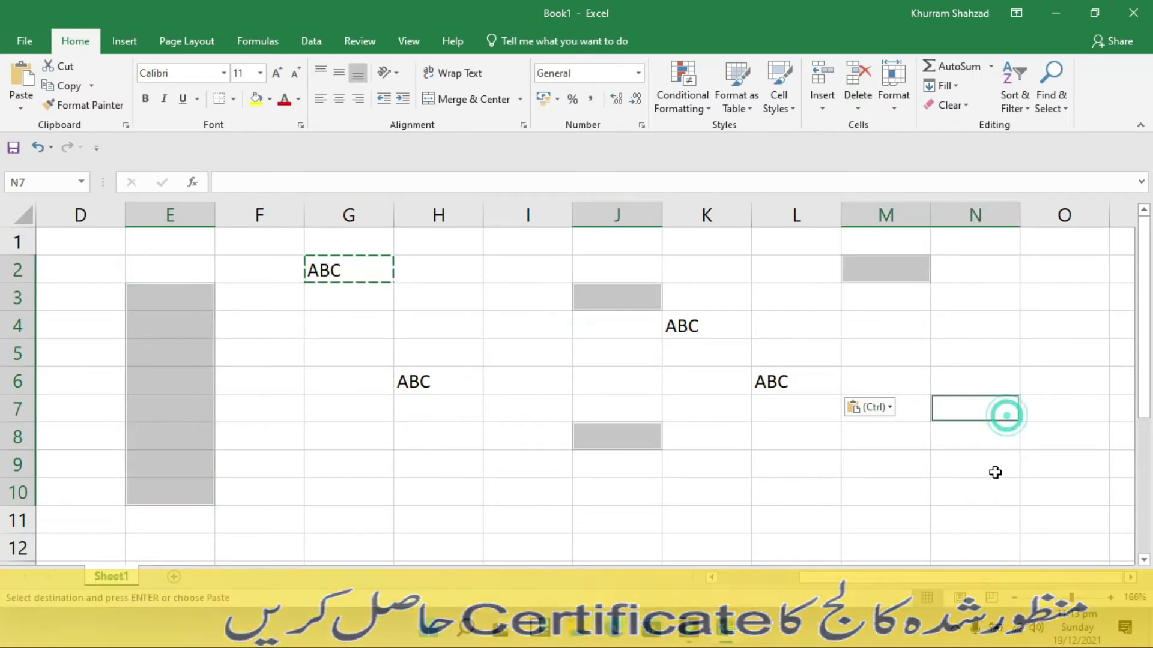
left_click(979, 464, "ctrl")
left_click(888, 491, "ctrl")
left_click(707, 492, "ctrl")
left_click(522, 517, "ctrl")
left_click(397, 501, "ctrl")
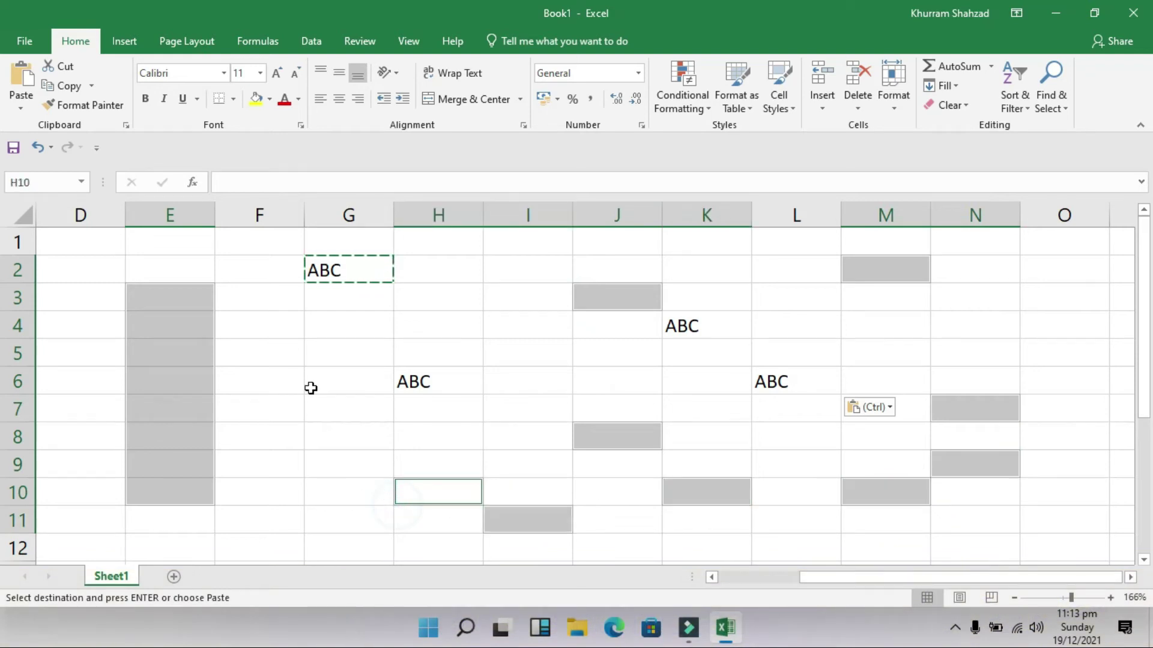
left_click_drag(311, 354, 317, 487, "ctrl")
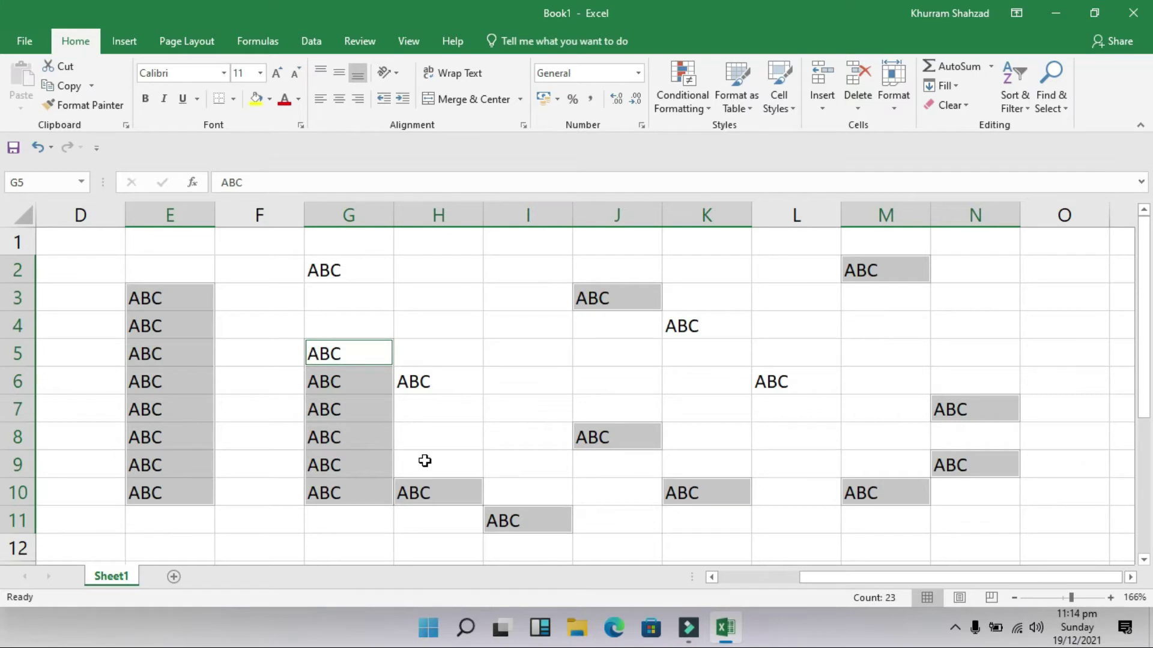
Clear the ABC entries in E3:O14 and the leftover one in M2
left_click_drag(1065, 293, 147, 517)
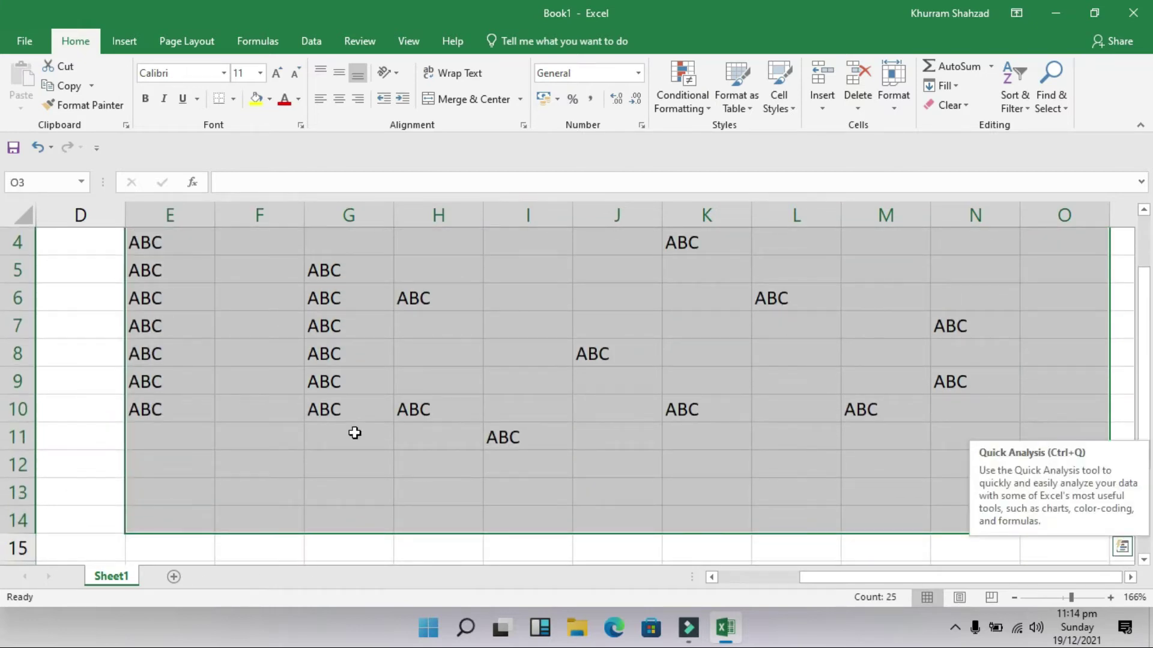
scroll(355, 432, "up", 1)
key("Delete")
left_click(849, 269)
key("Delete")
Copy G2's ABC into I4, then delete it from I4
left_click(339, 265)
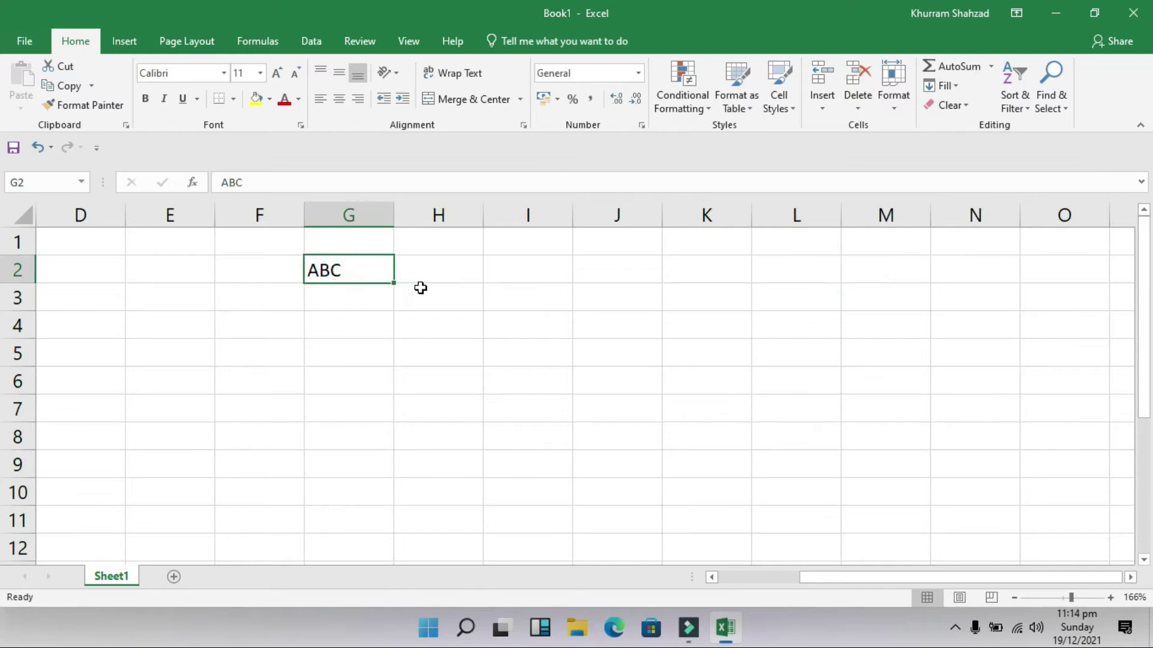
key("ctrl+c")
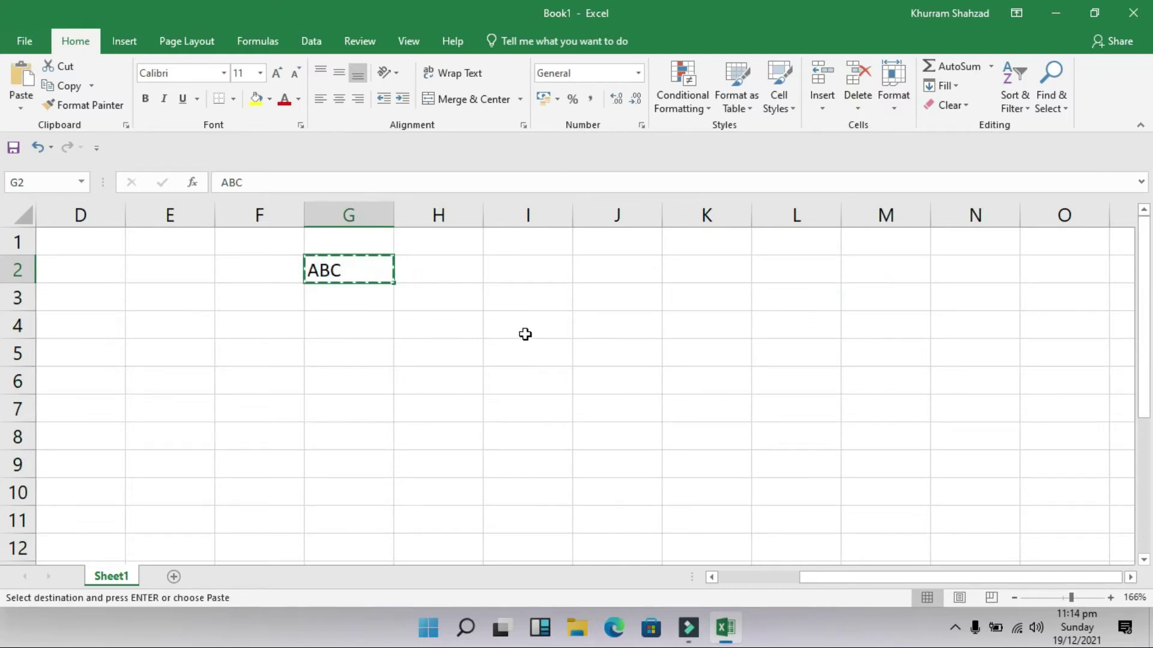
left_click(529, 318)
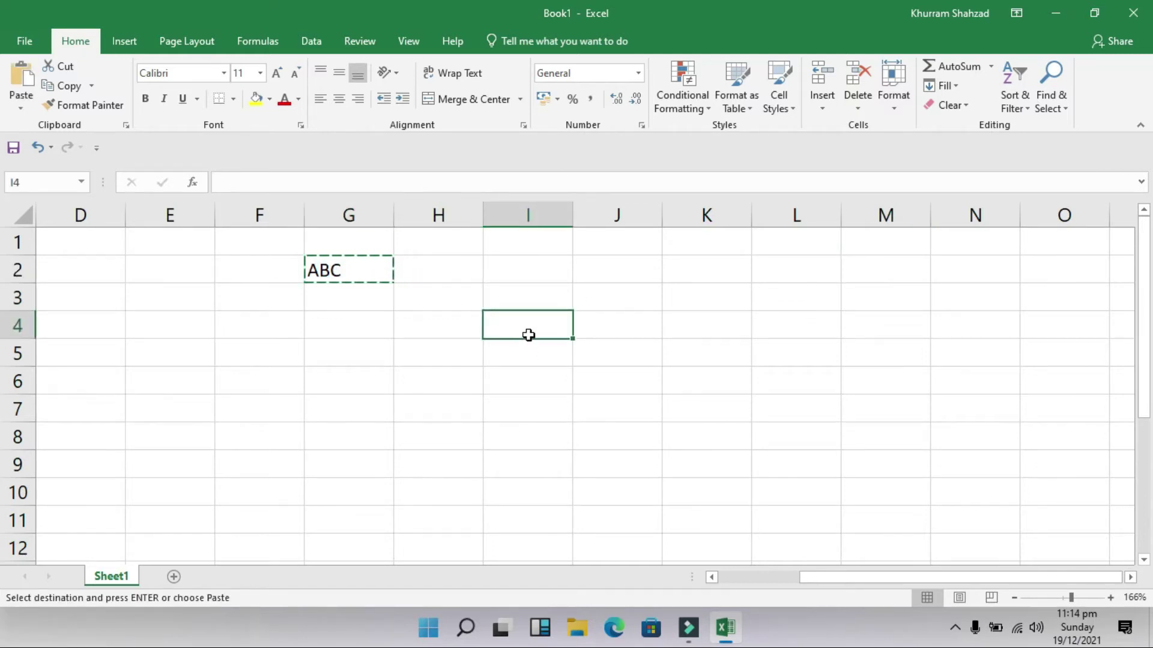
key("Return")
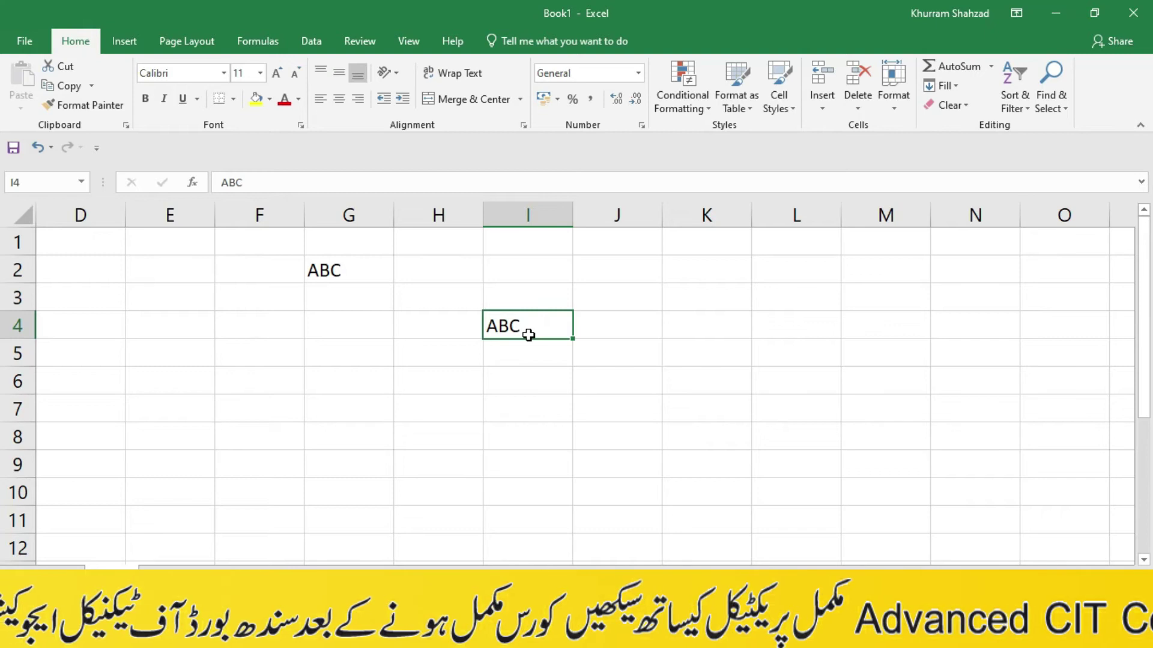
key("Delete")
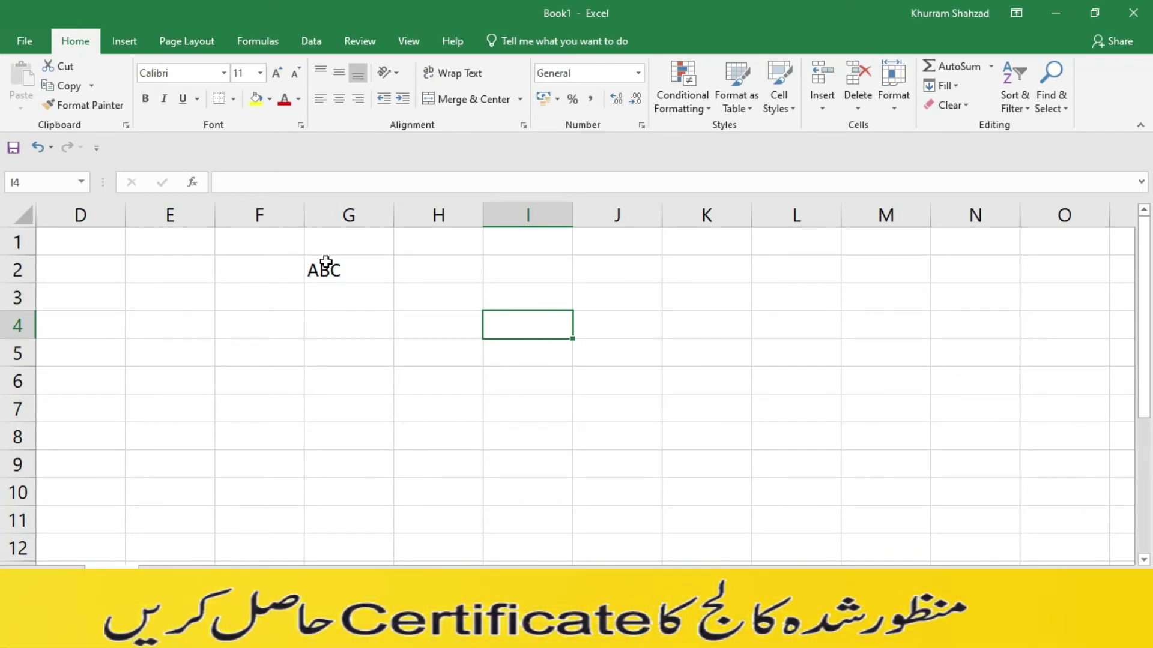
Cut ABC from G2, paste it into I5, then delete it from I5
left_click(337, 271)
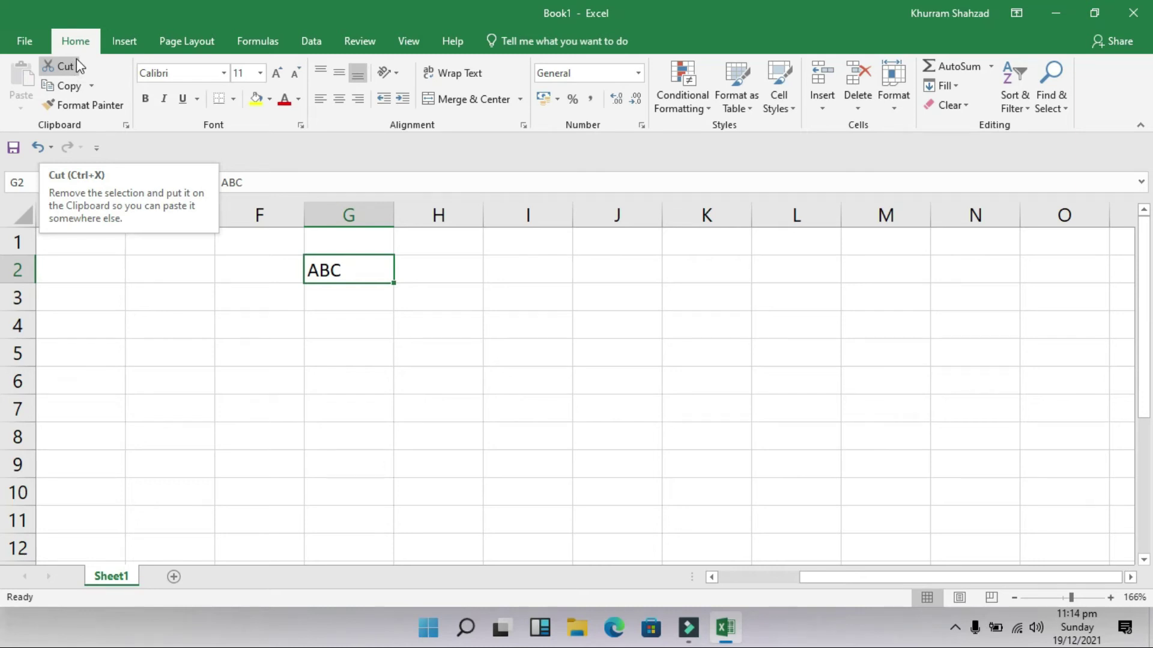
left_click(77, 60)
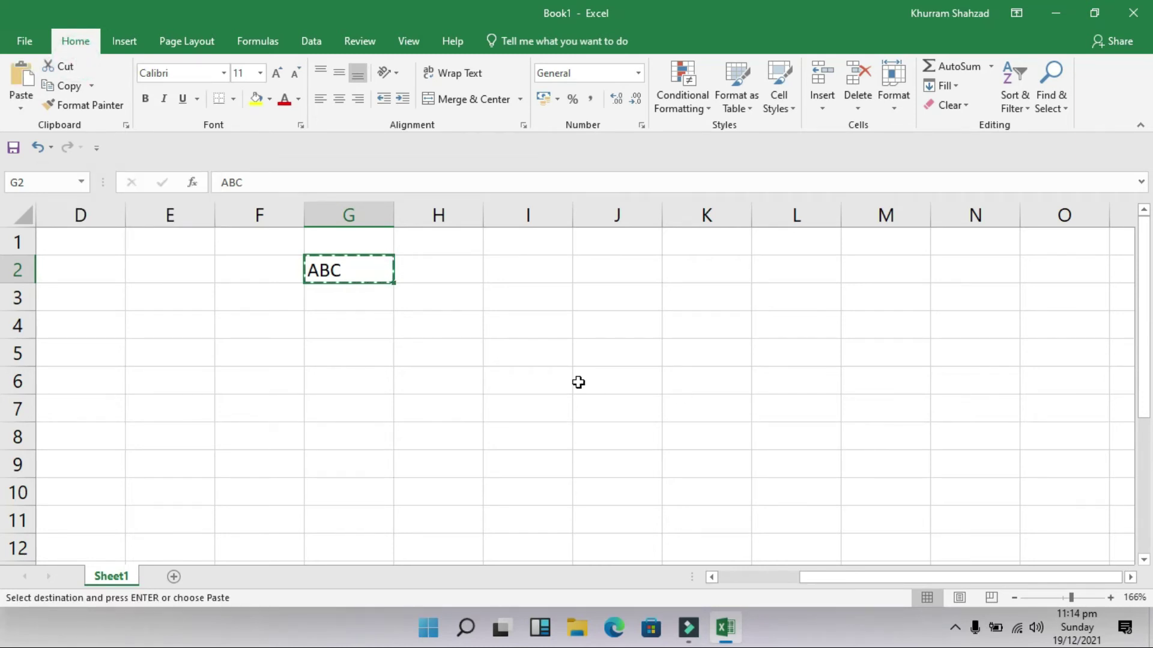
left_click(548, 346)
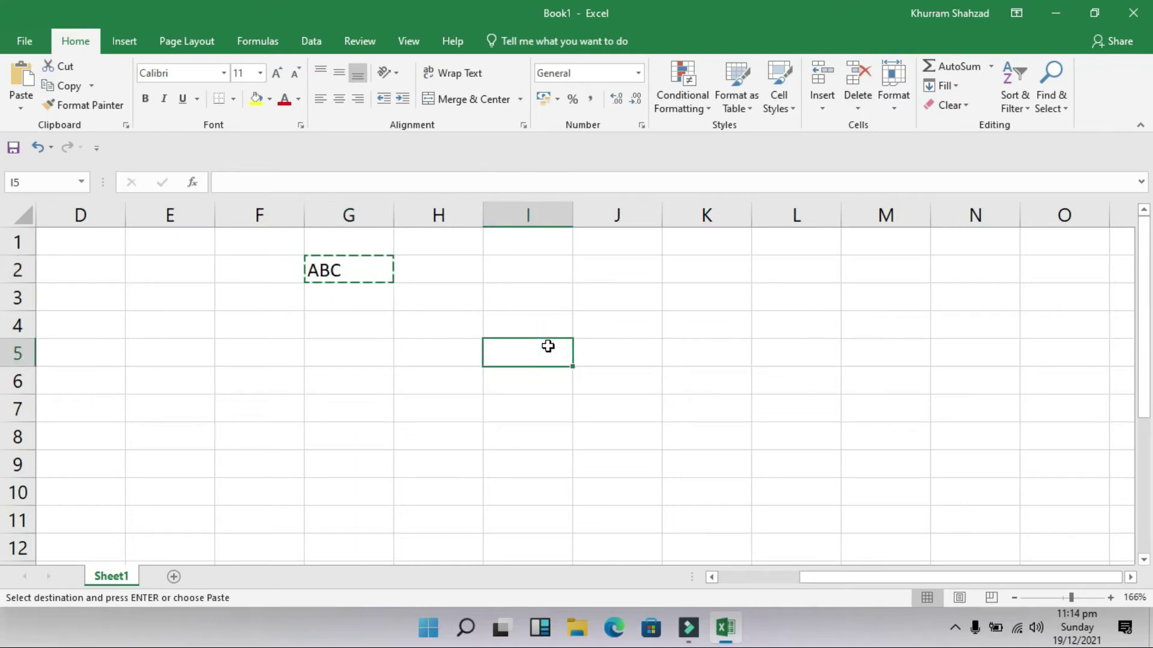
left_click(19, 77)
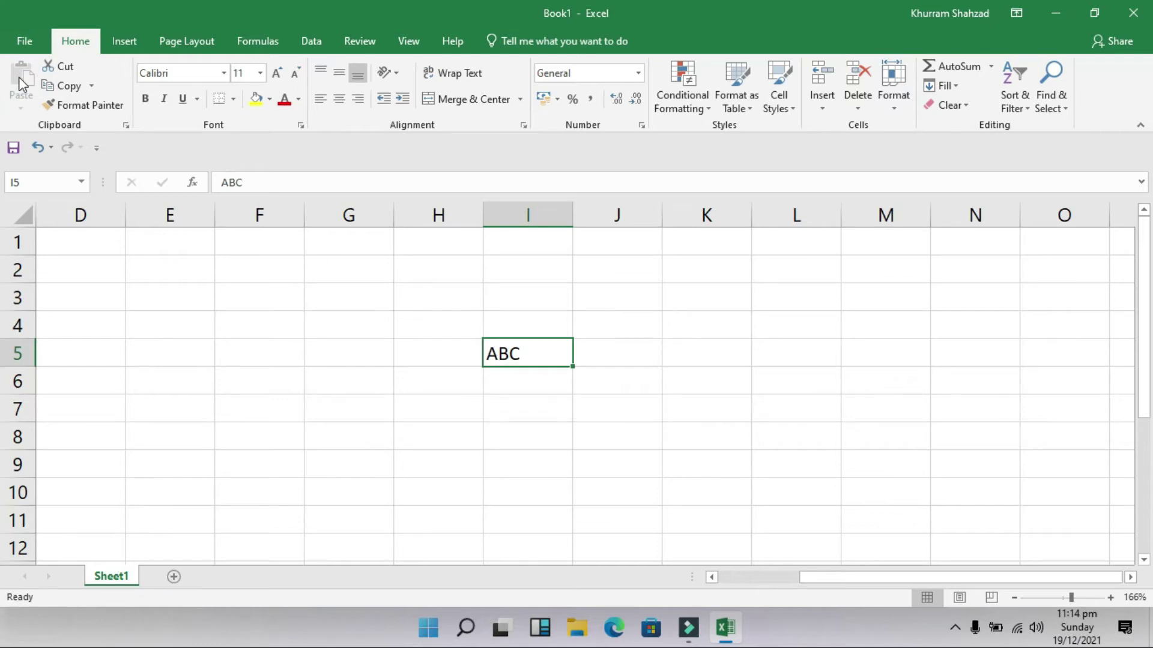
key("Delete")
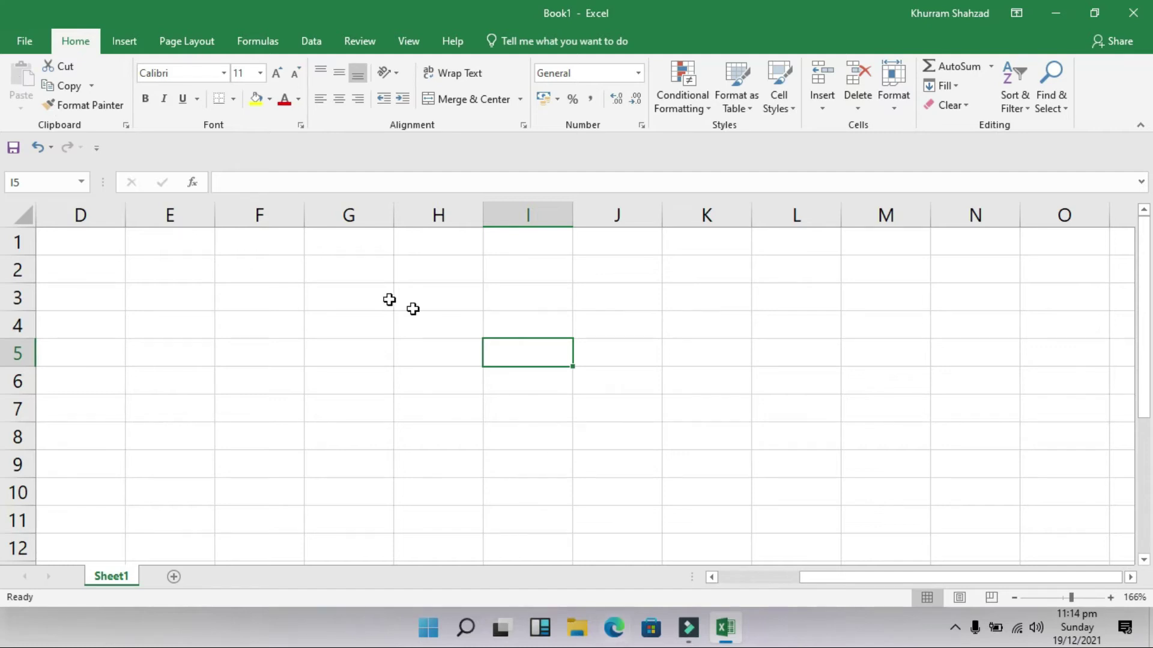
Type ONLINE into cell F3, then into cell J3, and reselect J3
left_click(276, 291)
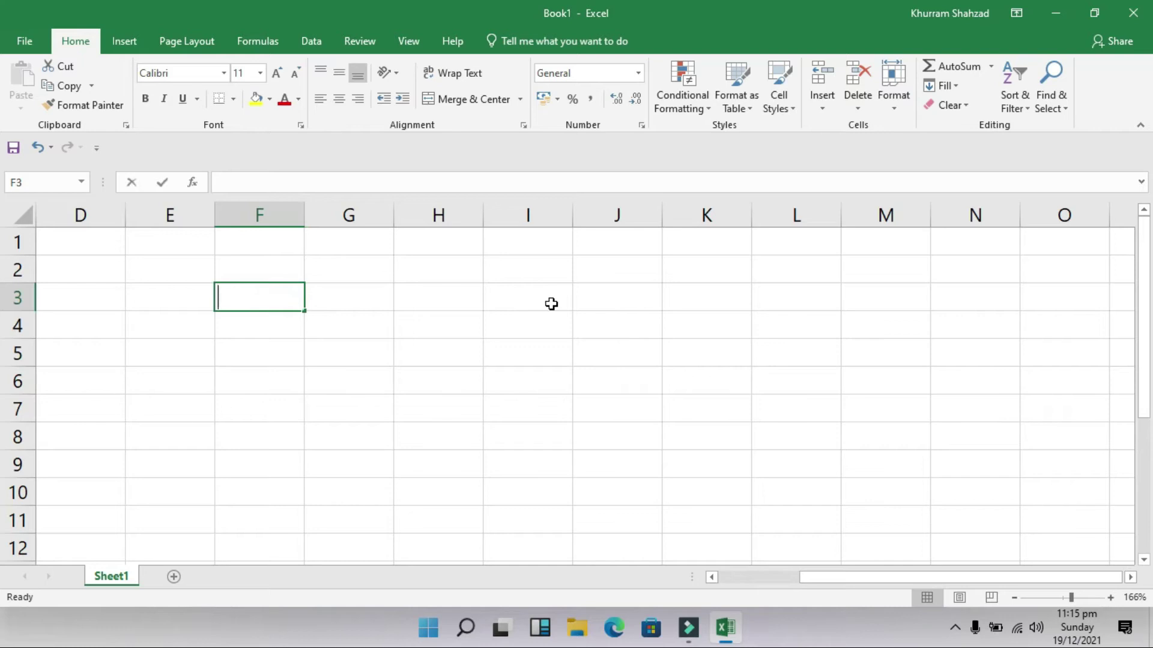
type("A")
type("INE")
left_click(551, 304)
left_click(270, 296)
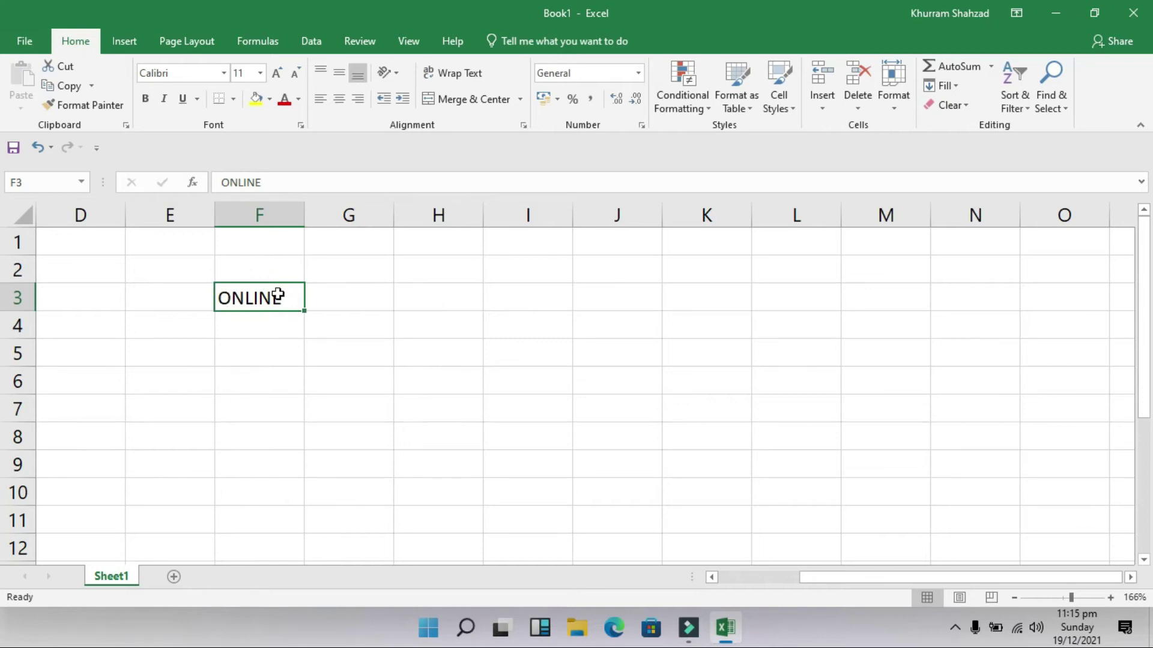
left_click(618, 293)
type("O")
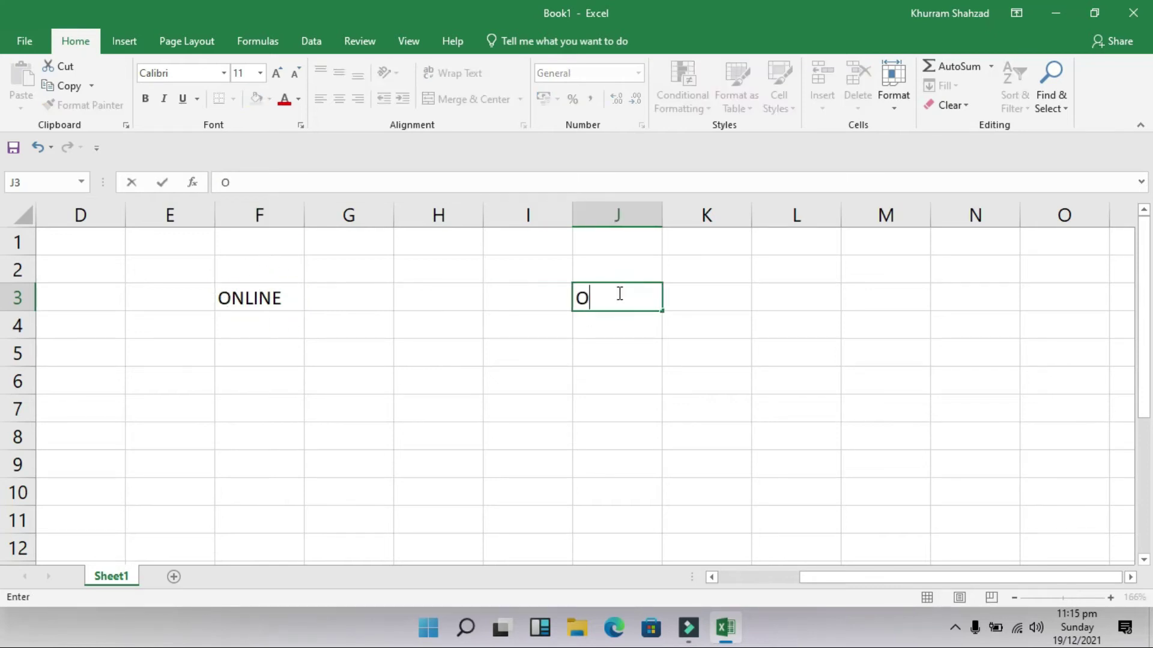
left_click(664, 415)
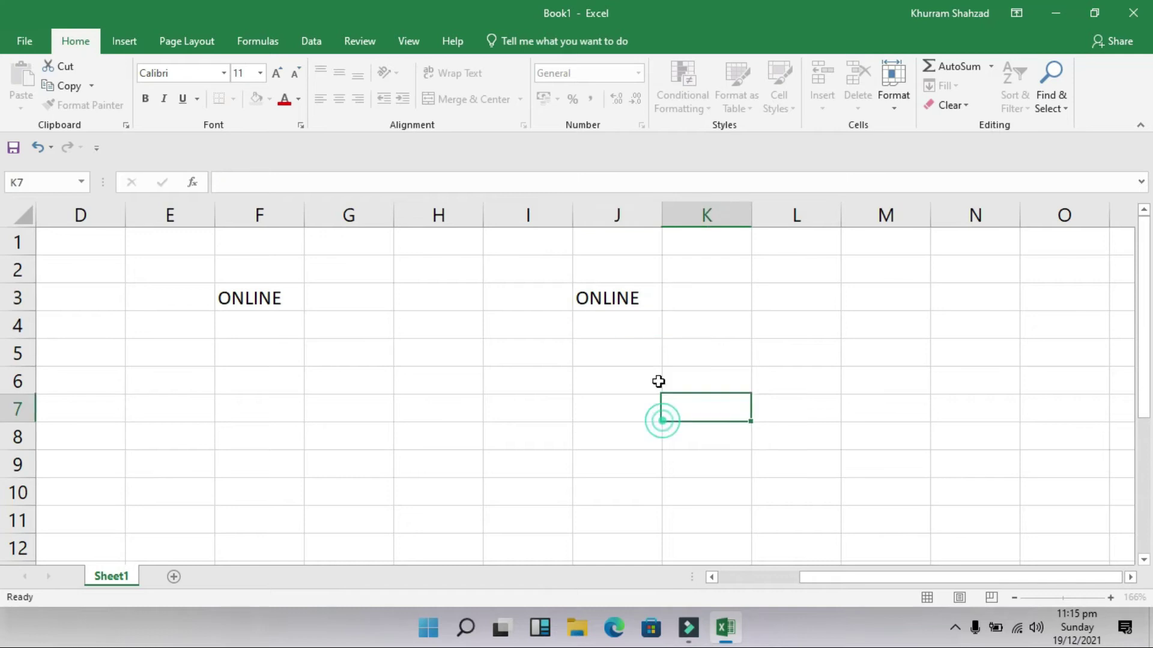
left_click(614, 293)
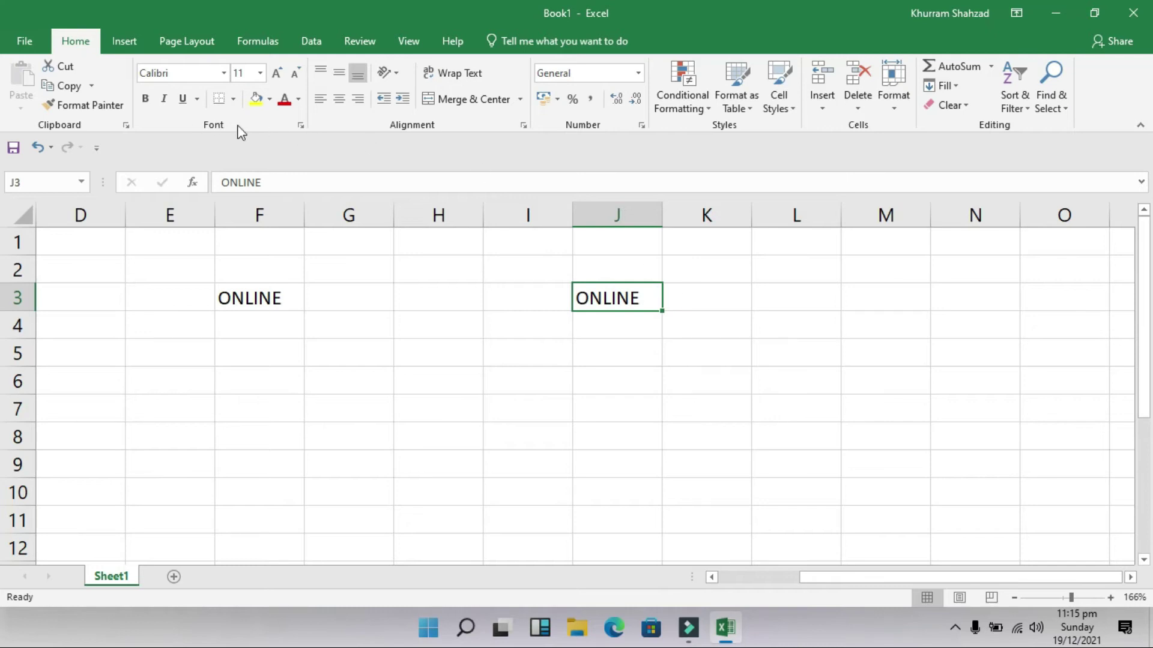
Give J3's ONLINE the Arabic Typesetting font, going from size 18 to 12
left_click(222, 74)
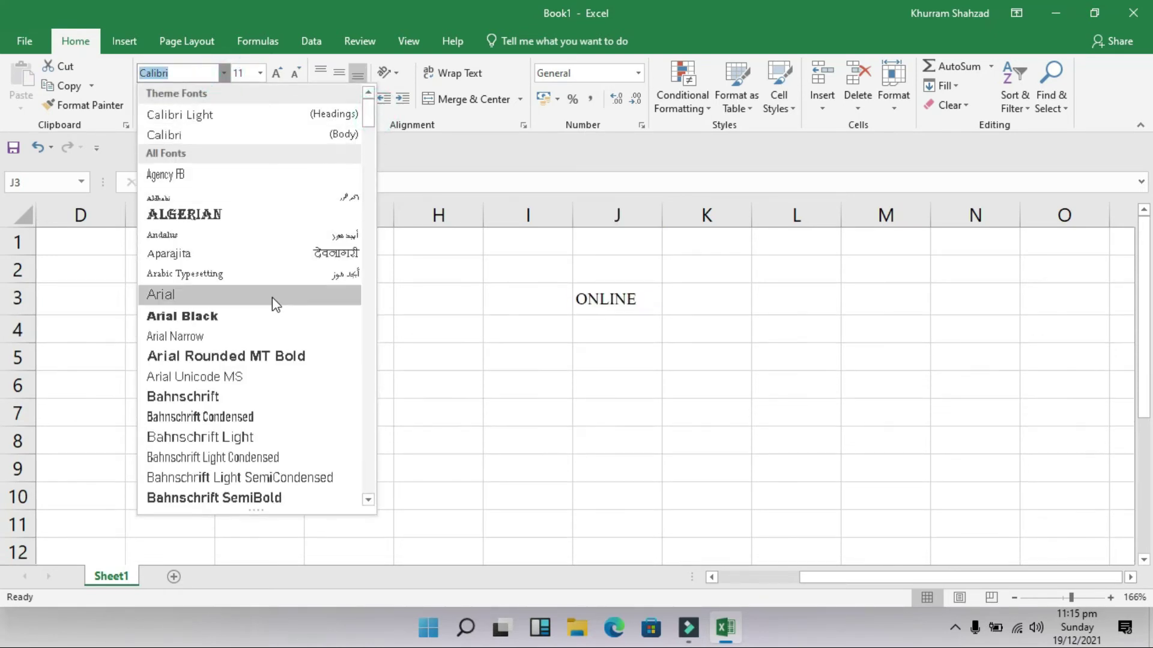
left_click(253, 275)
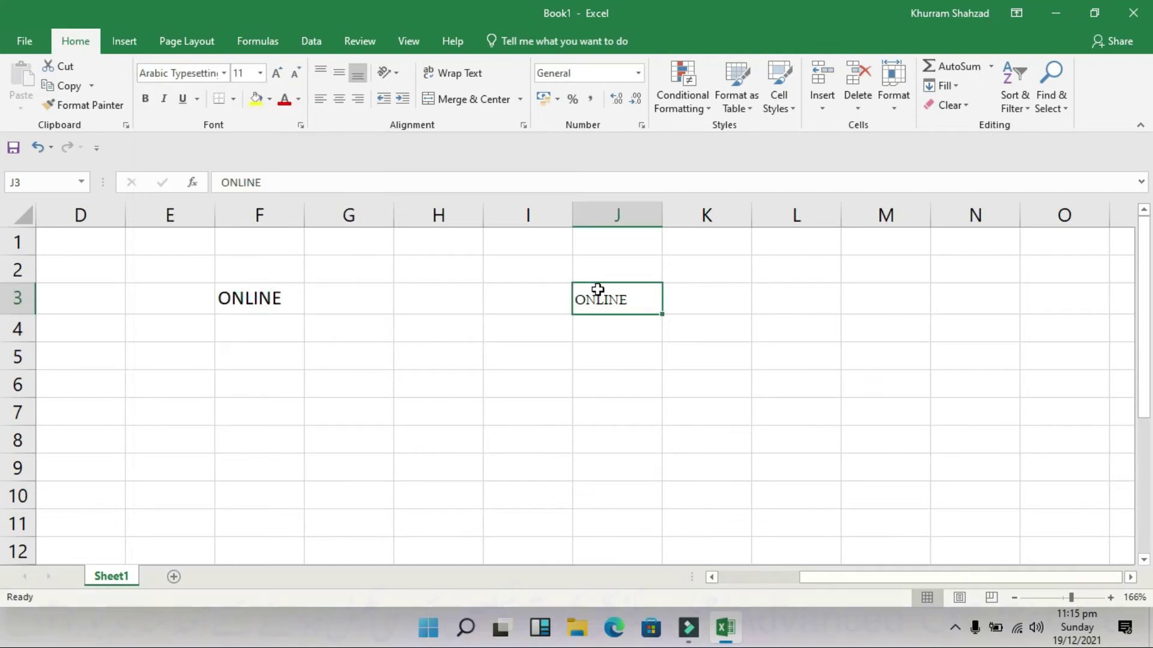
left_click(259, 73)
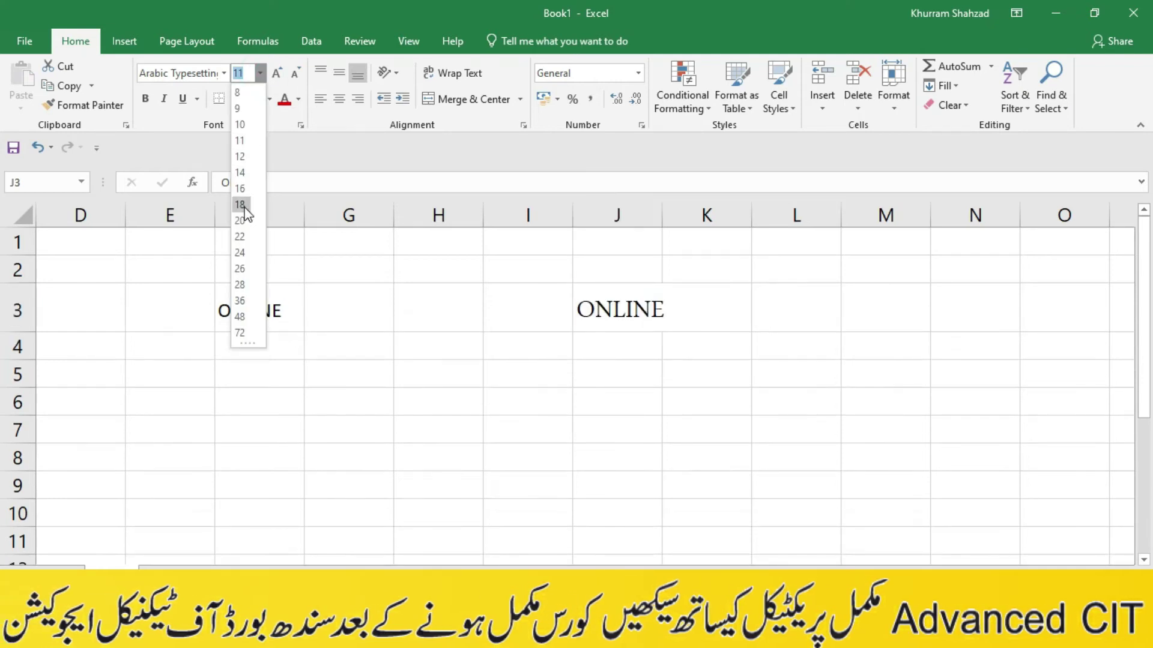
left_click(242, 205)
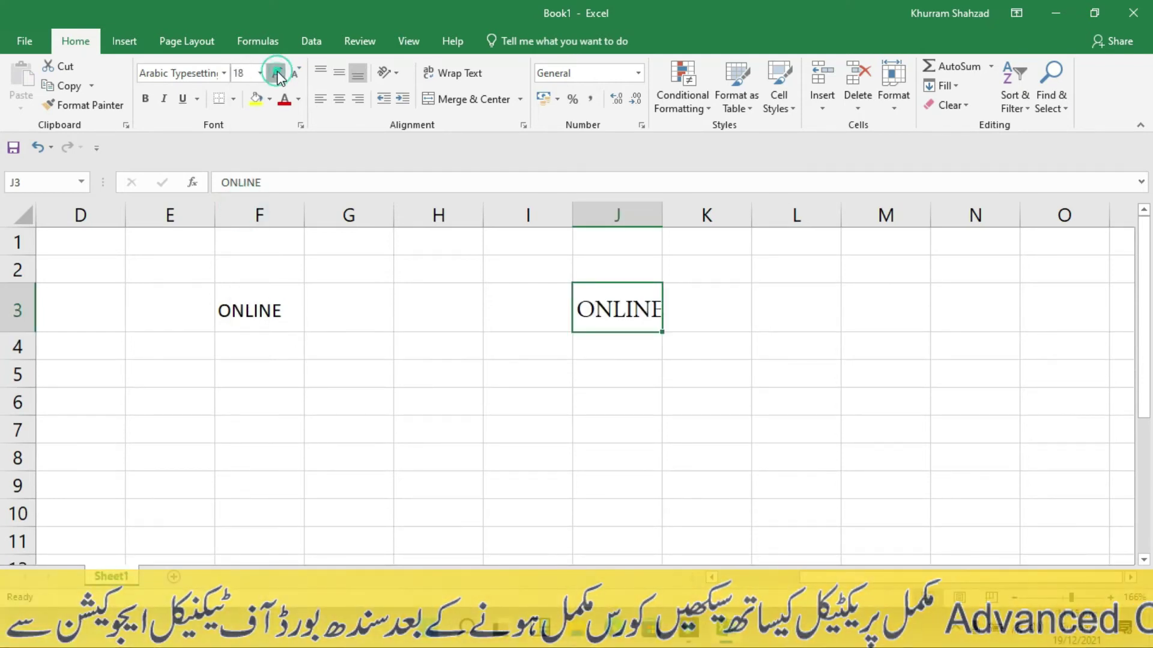
left_click(279, 71)
left_click(278, 71)
left_click(279, 71)
left_click(291, 73)
left_click(292, 73)
left_click(292, 73)
left_click(291, 73)
left_click(291, 73)
left_click(291, 72)
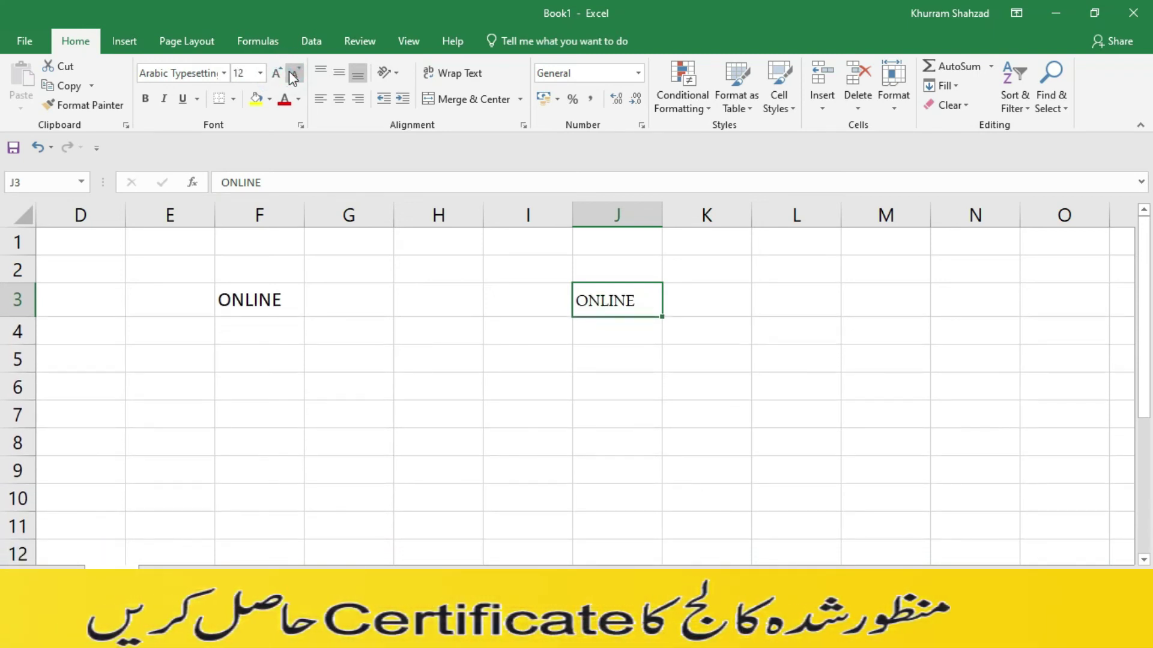
Make J3's text bold, italic and double-underlined
left_click(146, 99)
left_click(165, 99)
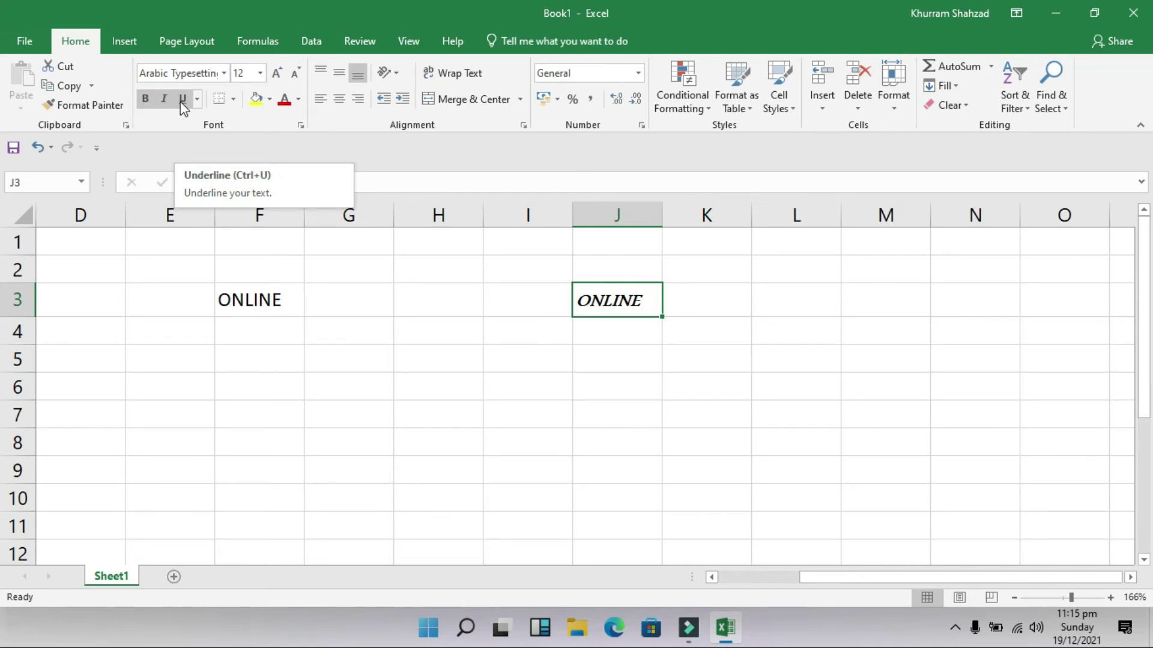
left_click(181, 99)
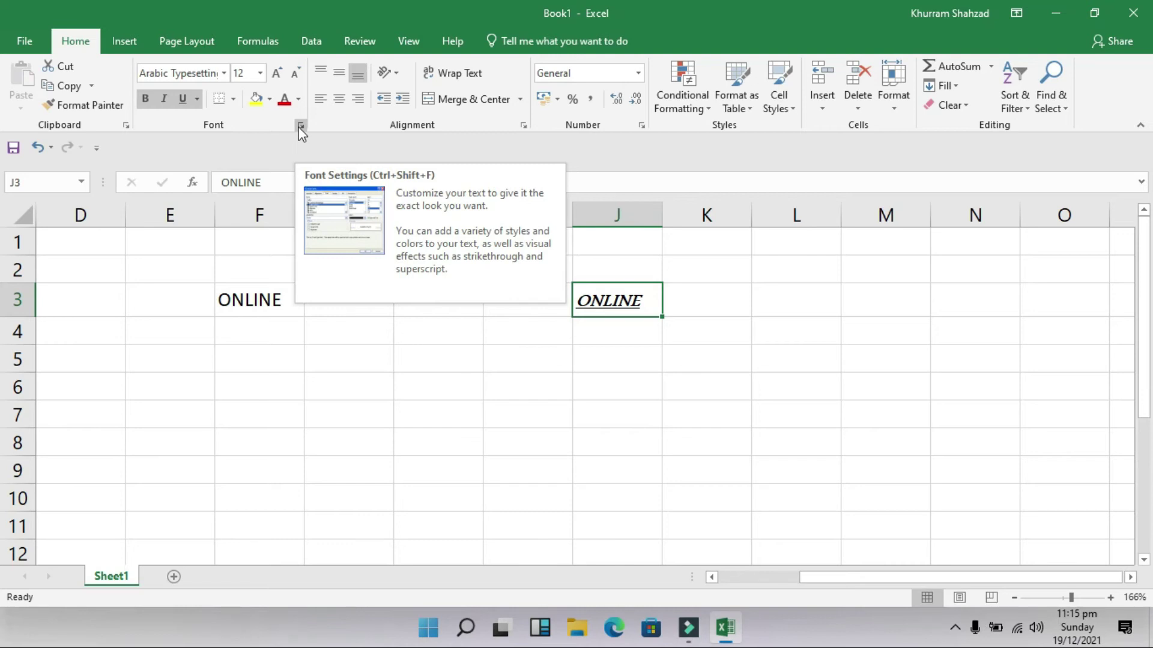
left_click(198, 99)
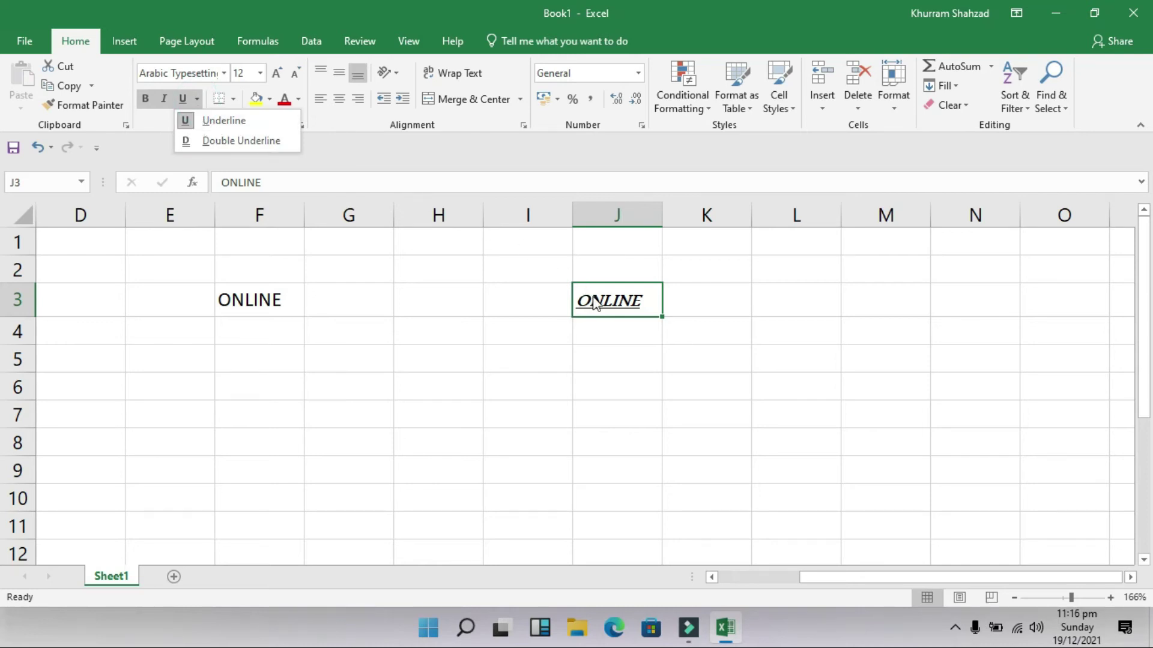
left_click(248, 141)
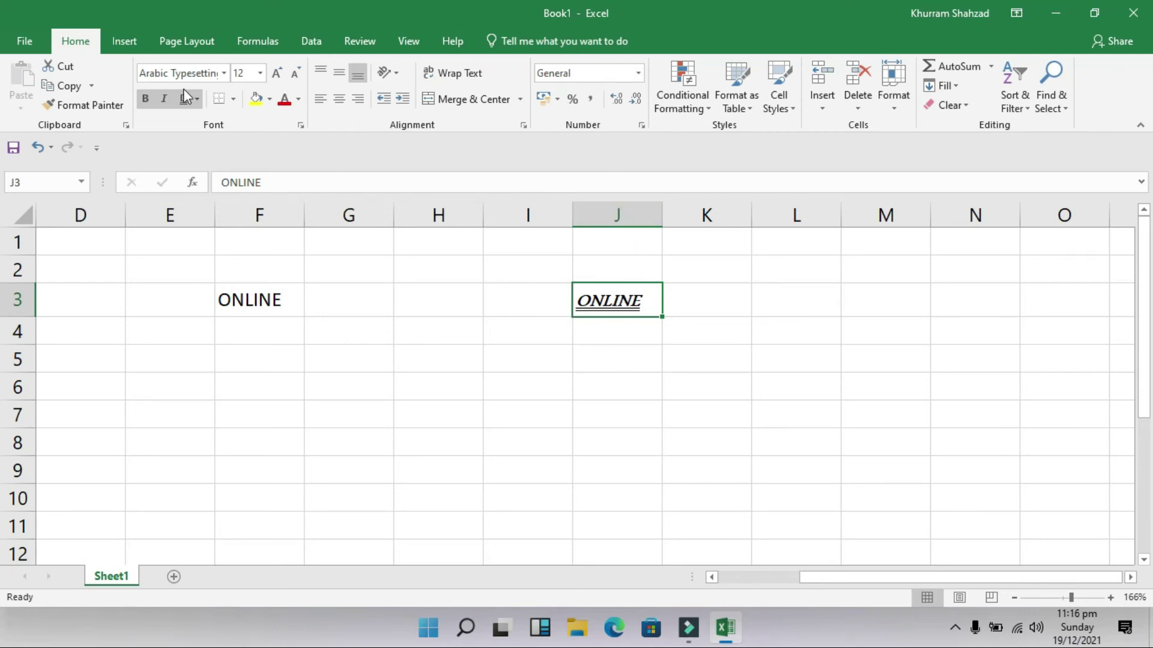
Add a thick outside border to J3, then reselect J3
left_click(233, 99)
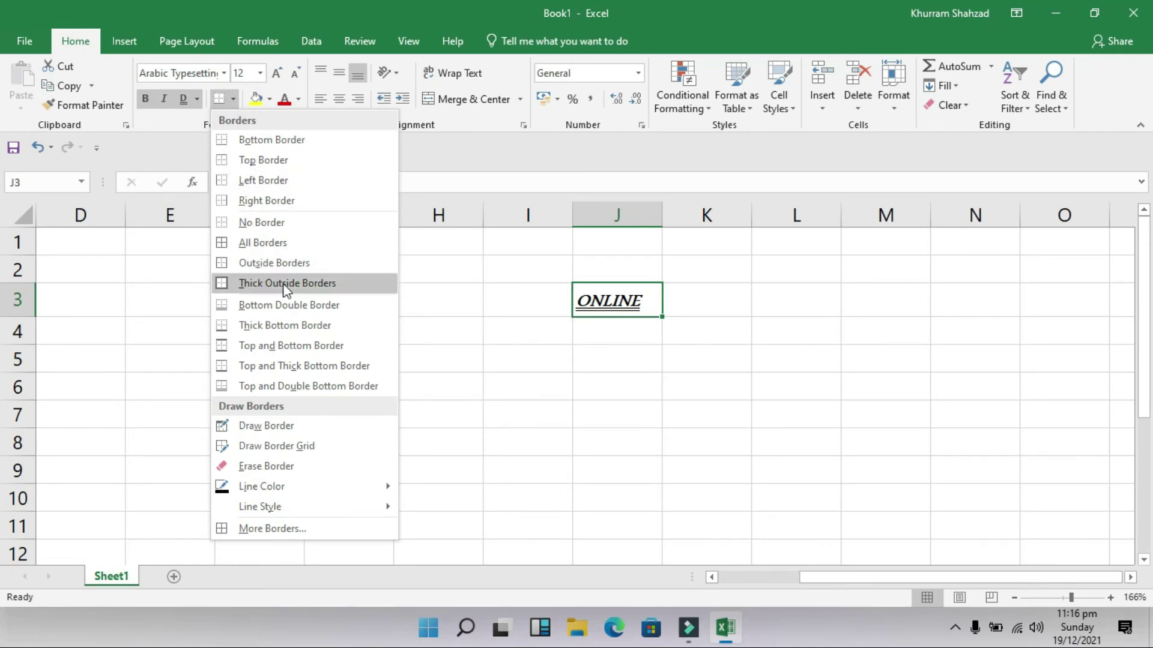
left_click(257, 283)
left_click(637, 413)
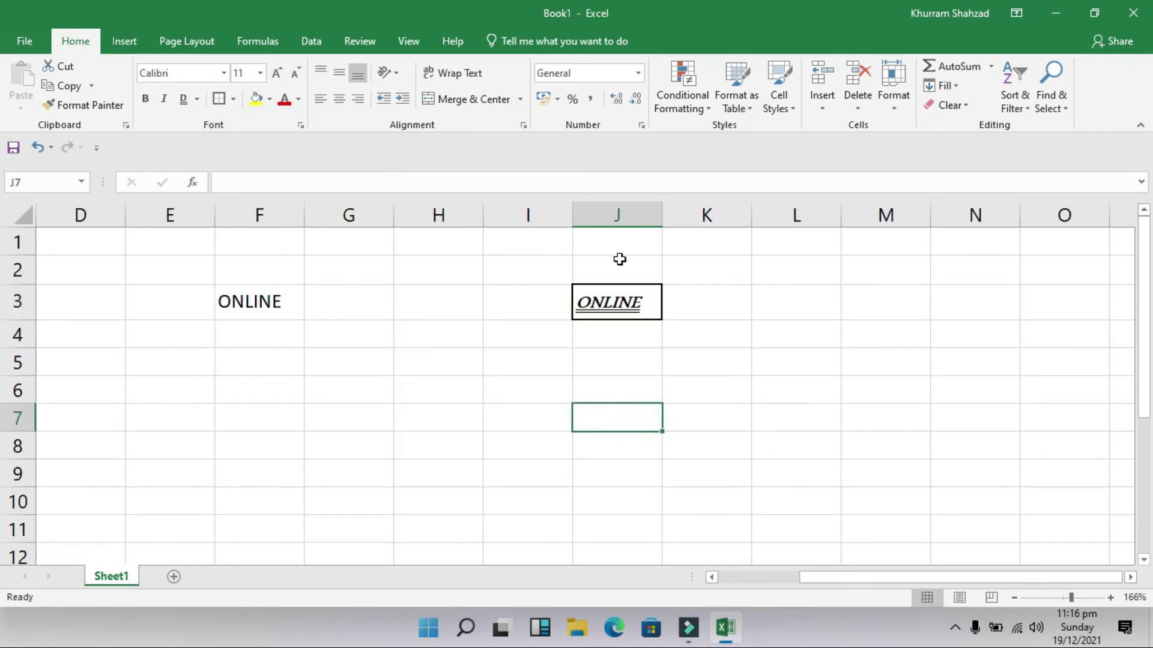
left_click(622, 327)
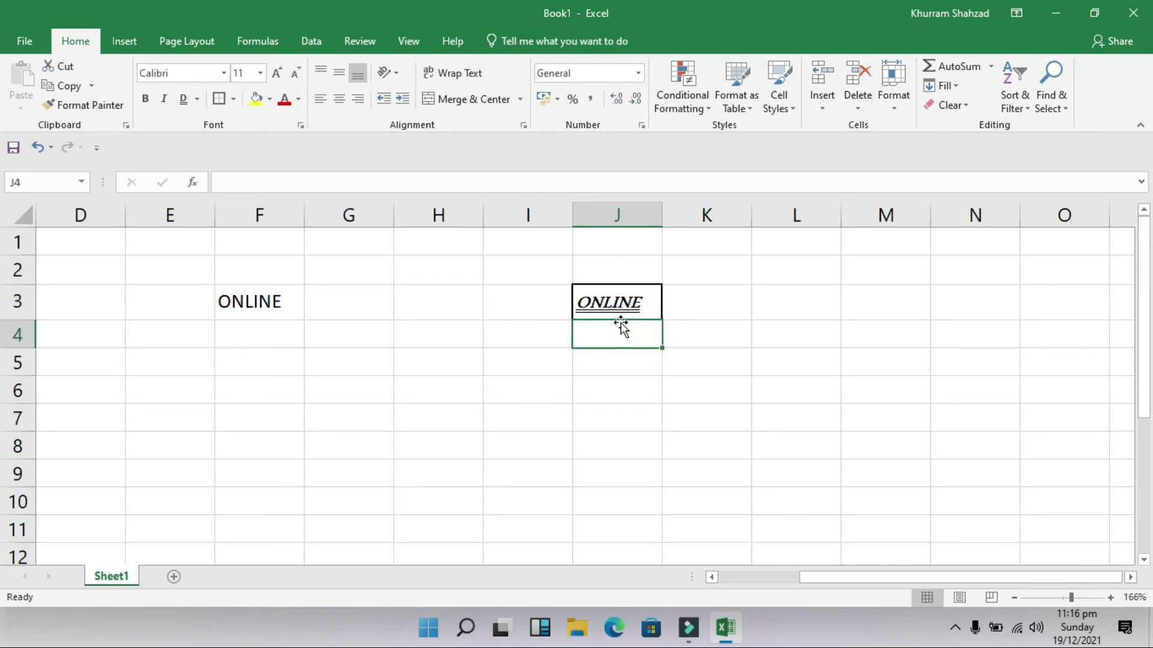
left_click(589, 268)
left_click(592, 292)
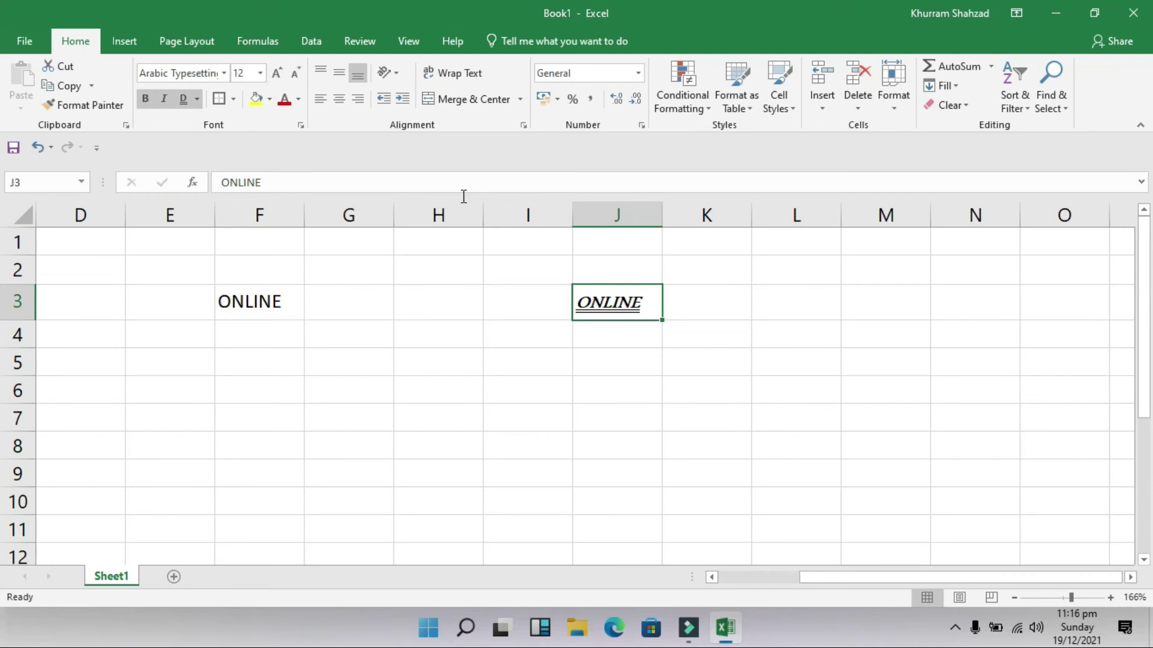
Set J3's font colour to red and its fill colour to yellow
left_click(298, 99)
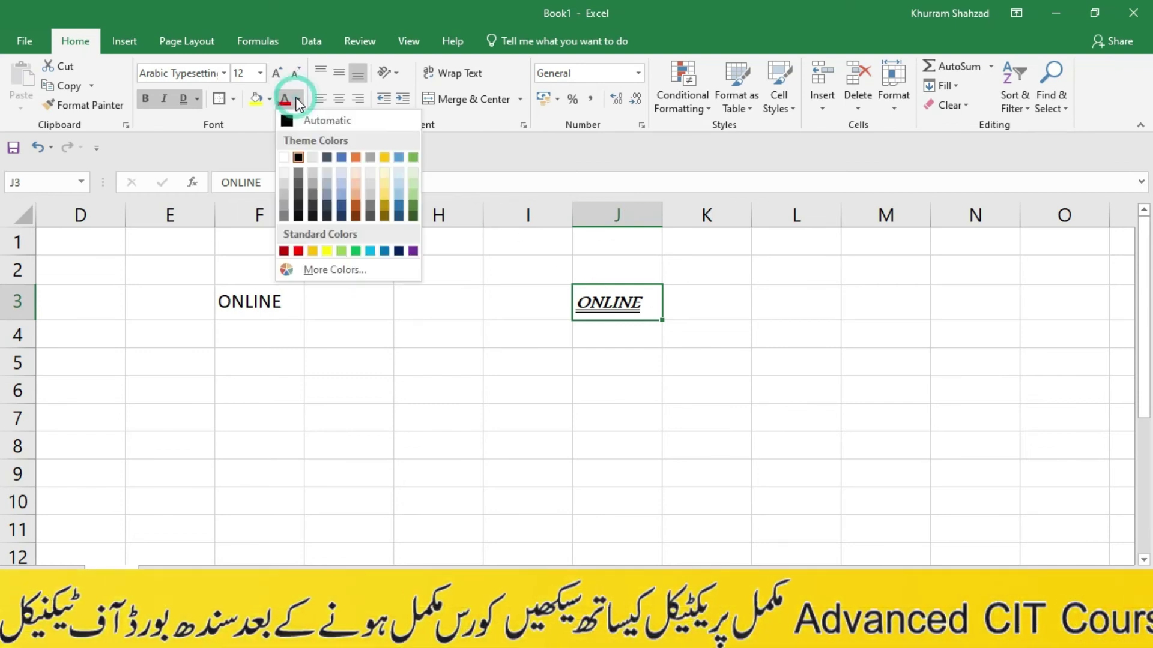
left_click(299, 252)
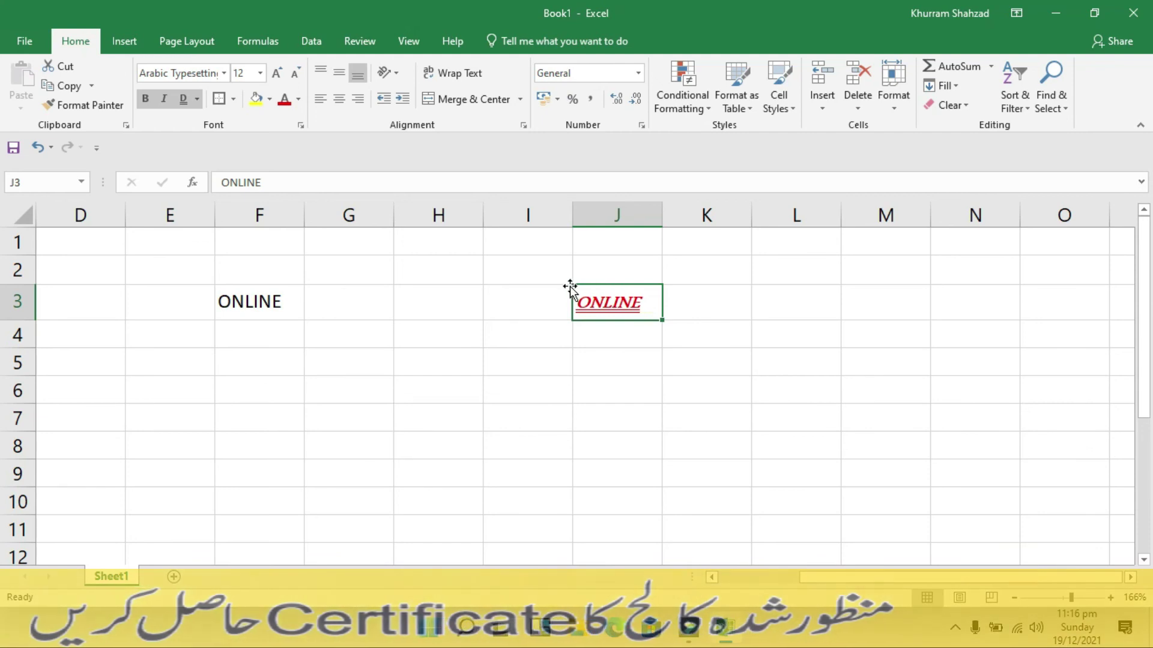
left_click(269, 99)
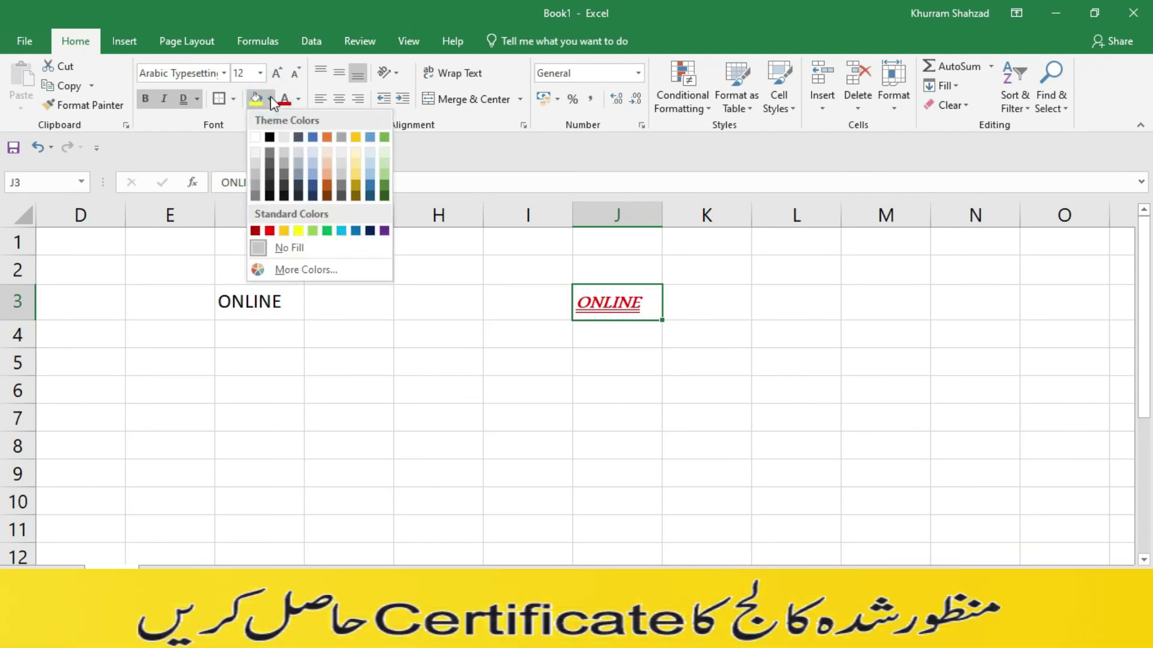
left_click(299, 230)
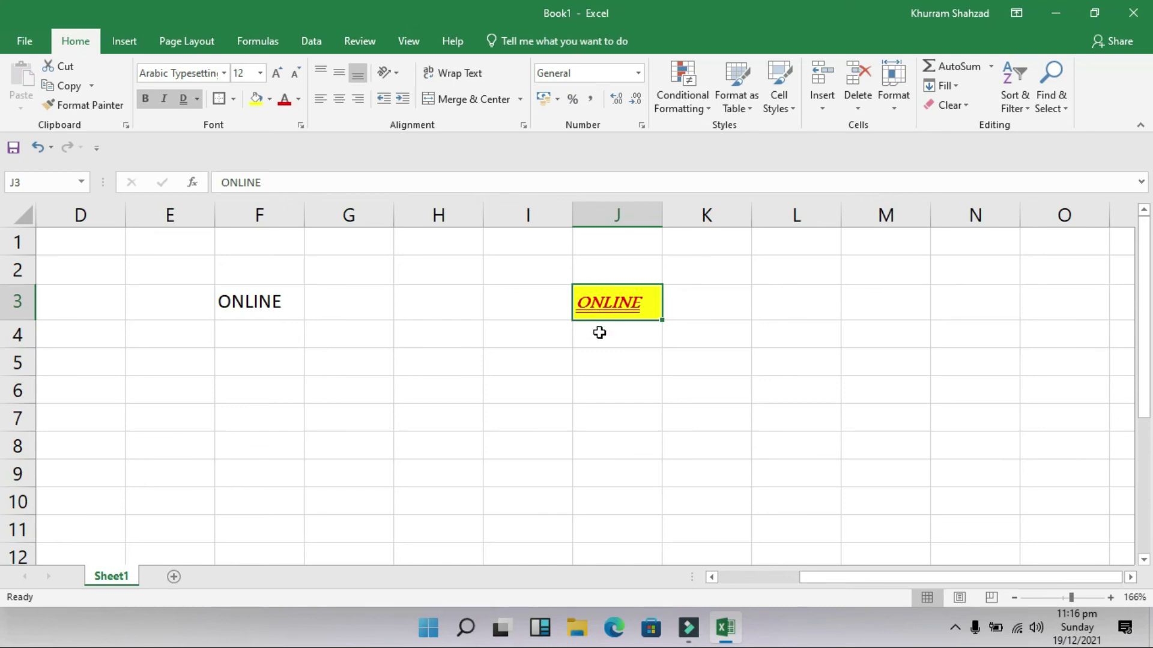
Use Format Painter to copy J3's styling onto F3
left_click(252, 305)
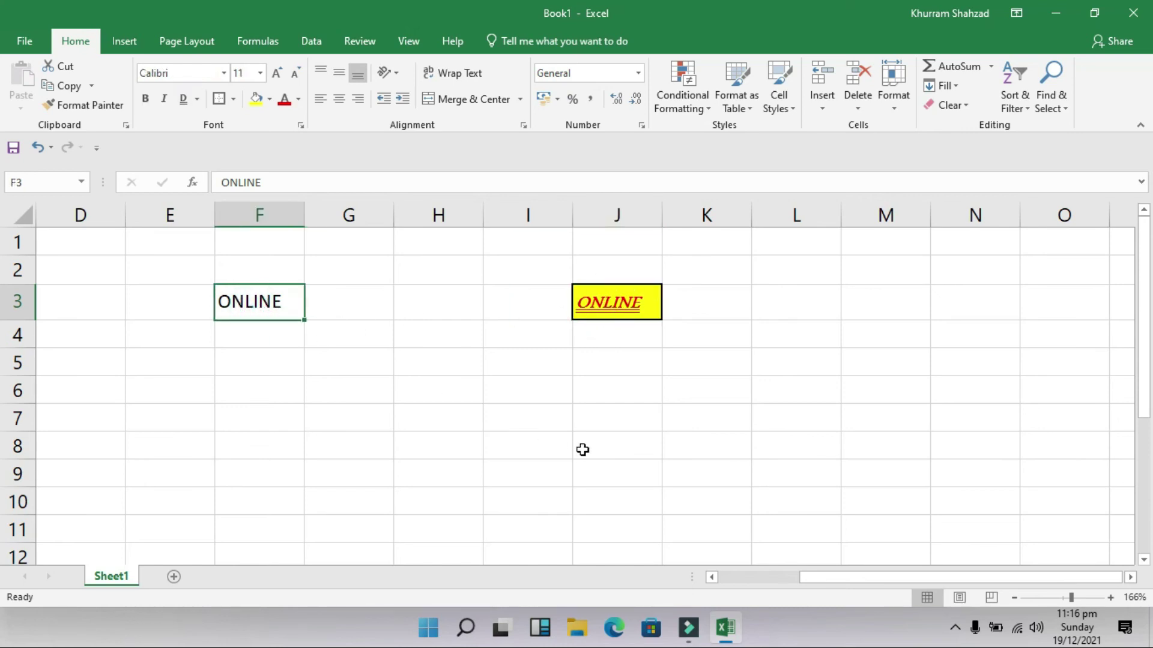
left_click(600, 303)
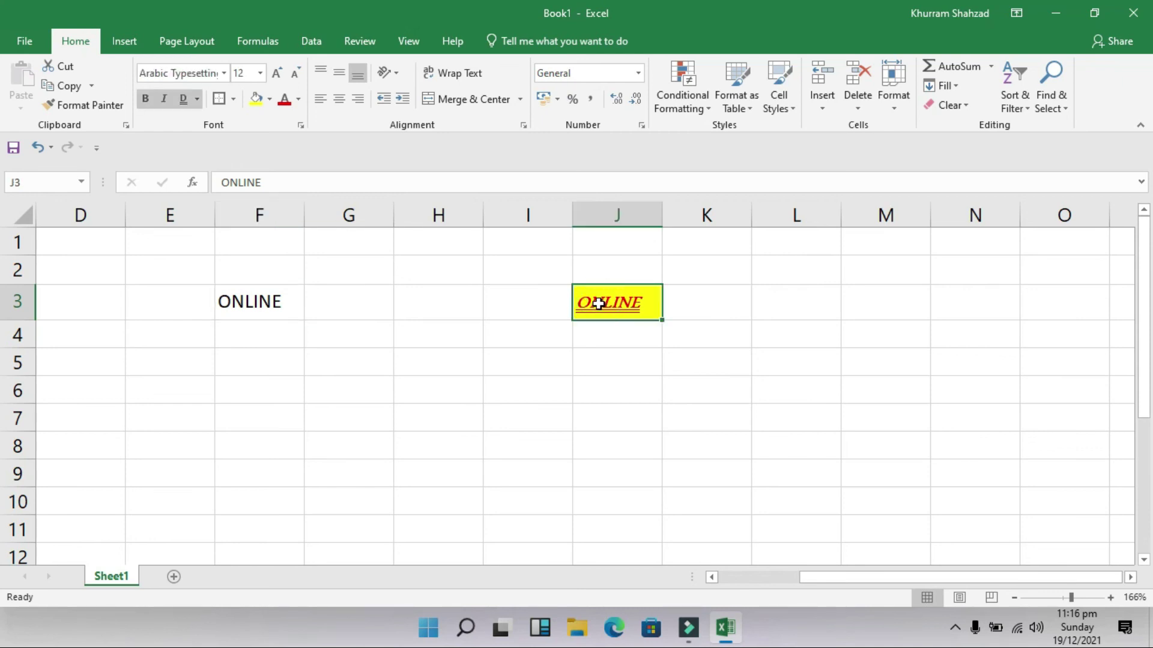
left_click(96, 105)
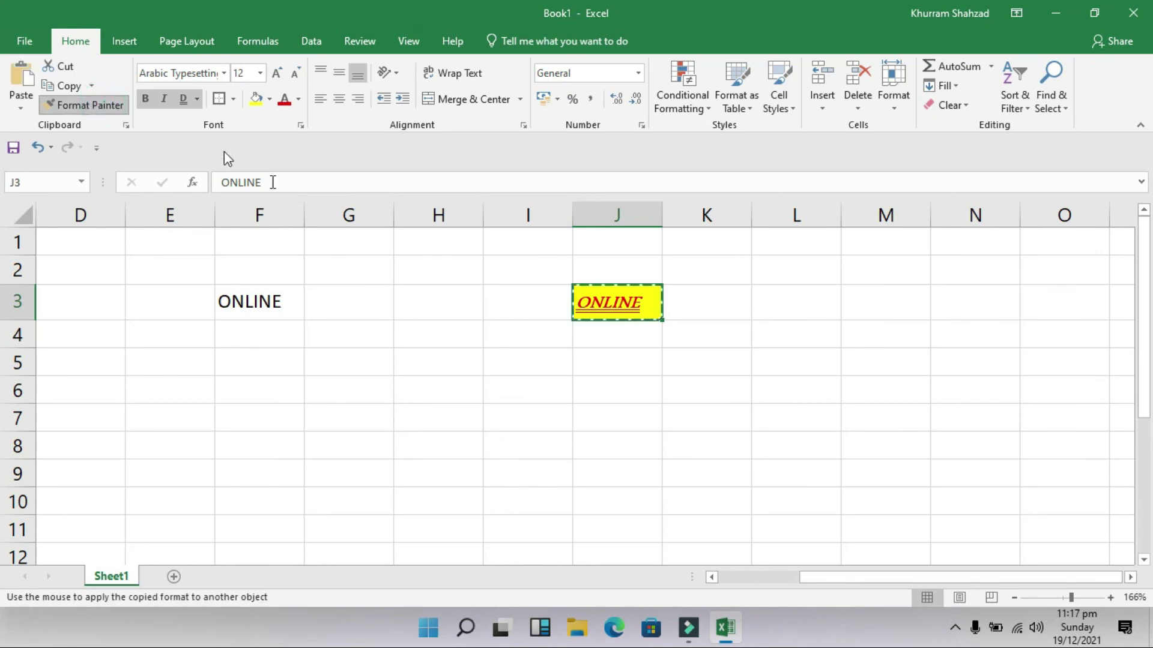
left_click(266, 302)
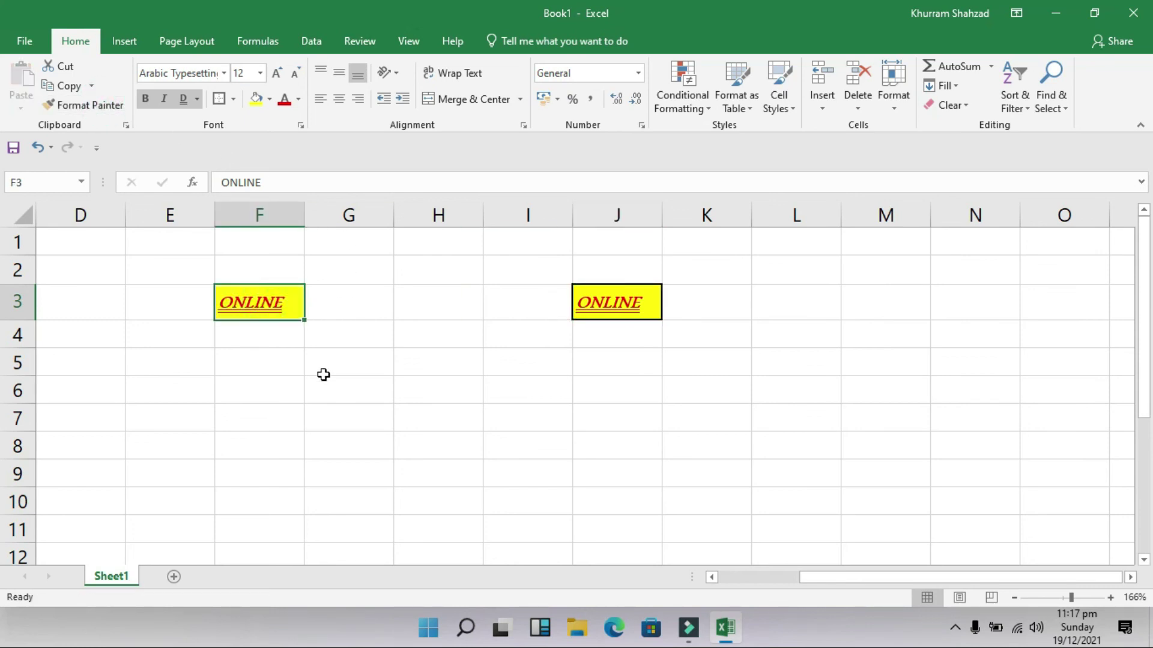